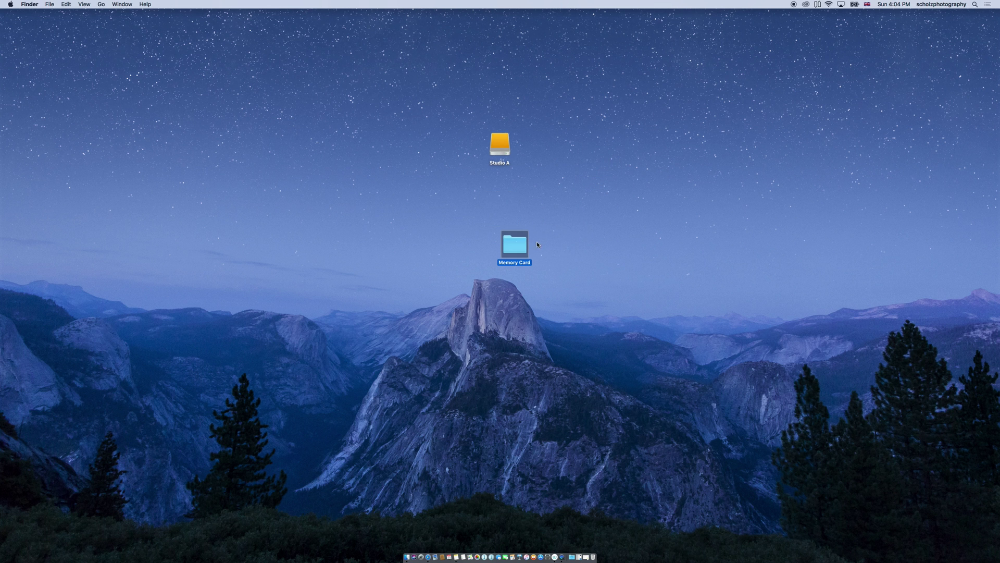
Open the Memory Card folder from the desktop, enlarge its window and move it clear of the desktop icons.
key("super+o")
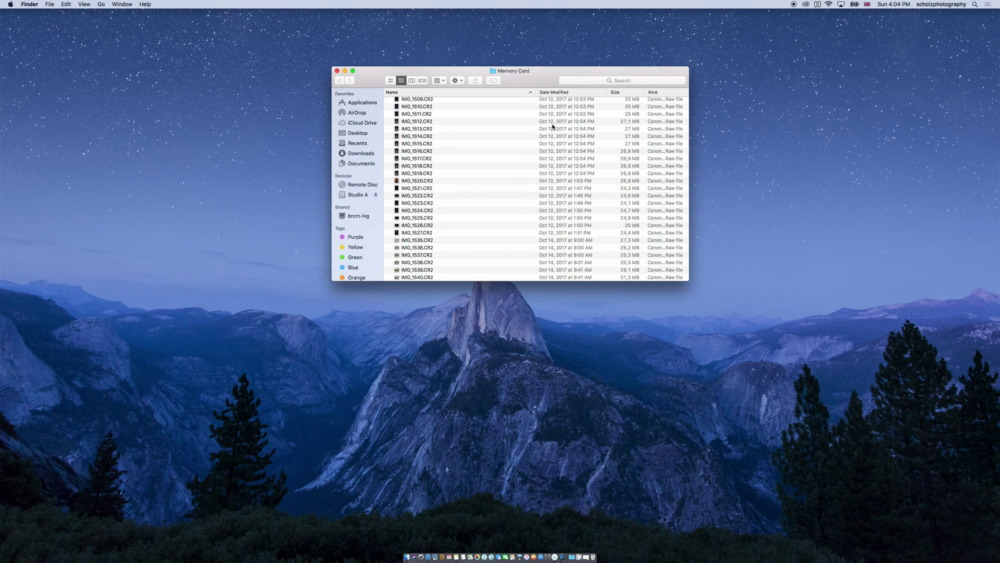
left_click_drag(686, 284, 746, 460)
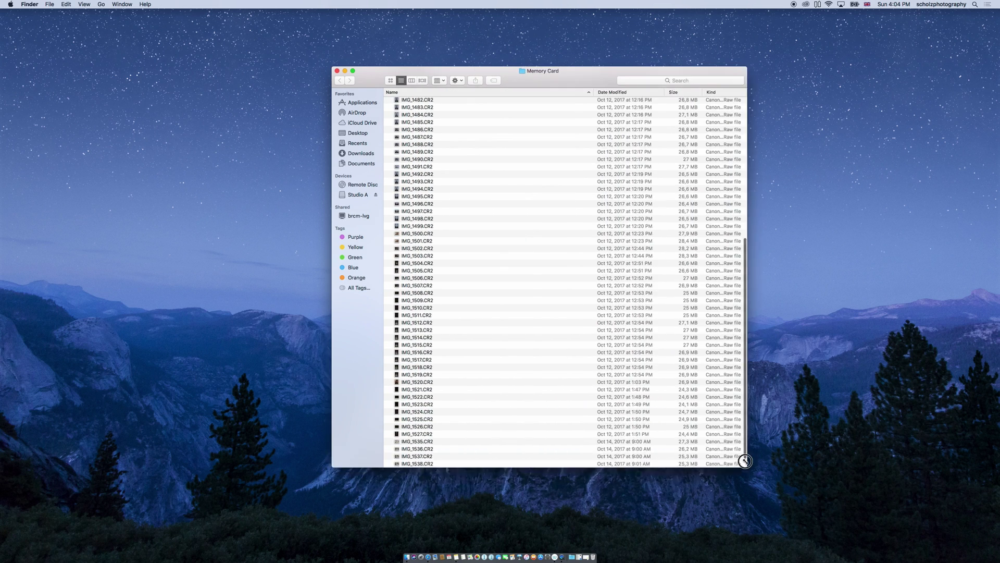
left_click_drag(581, 69, 280, 44)
Place the Studio A drive icon beside the Memory Card folder on the desktop and select the folder.
left_click_drag(508, 142, 516, 58)
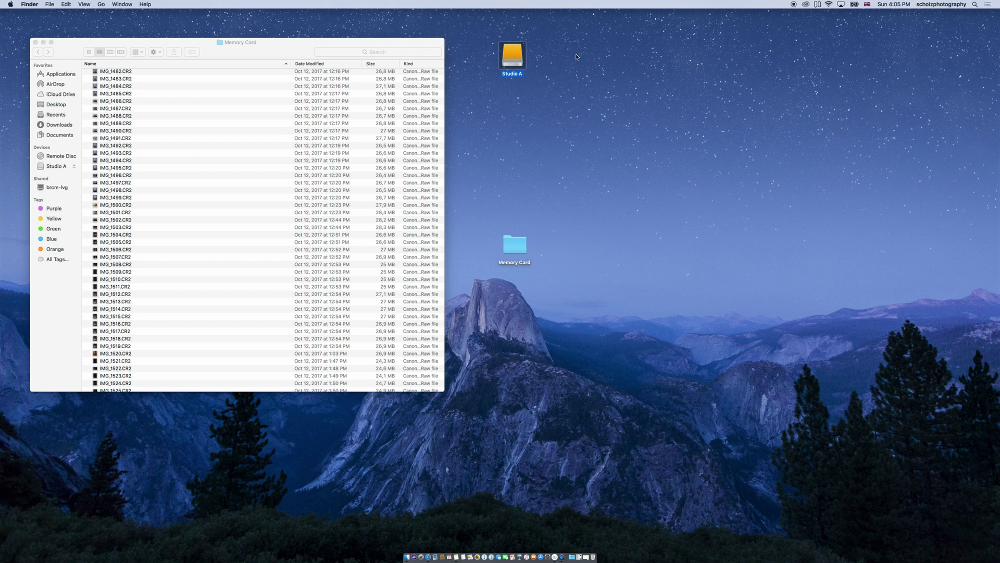
left_click(517, 250)
left_click_drag(514, 61, 584, 254)
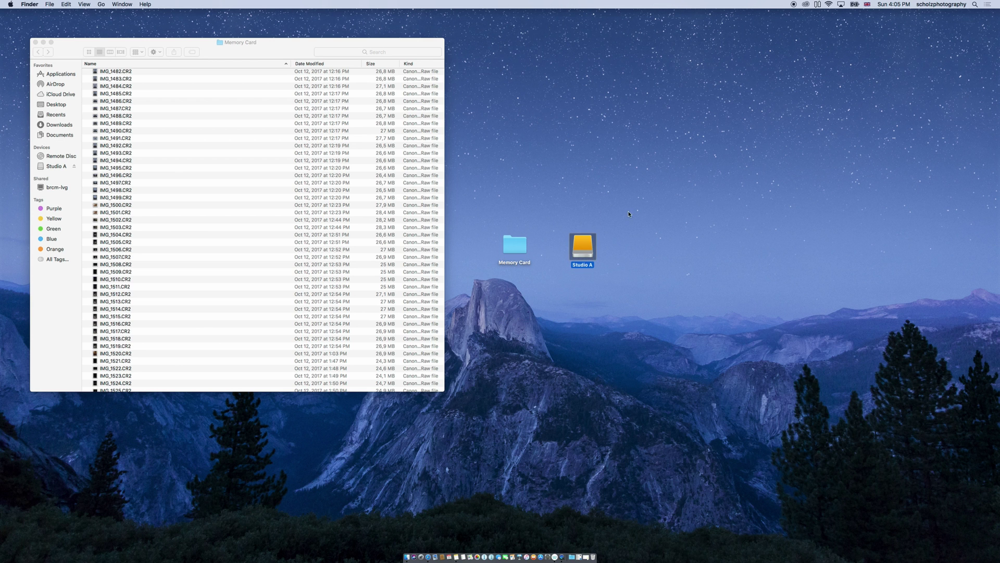
key("Left")
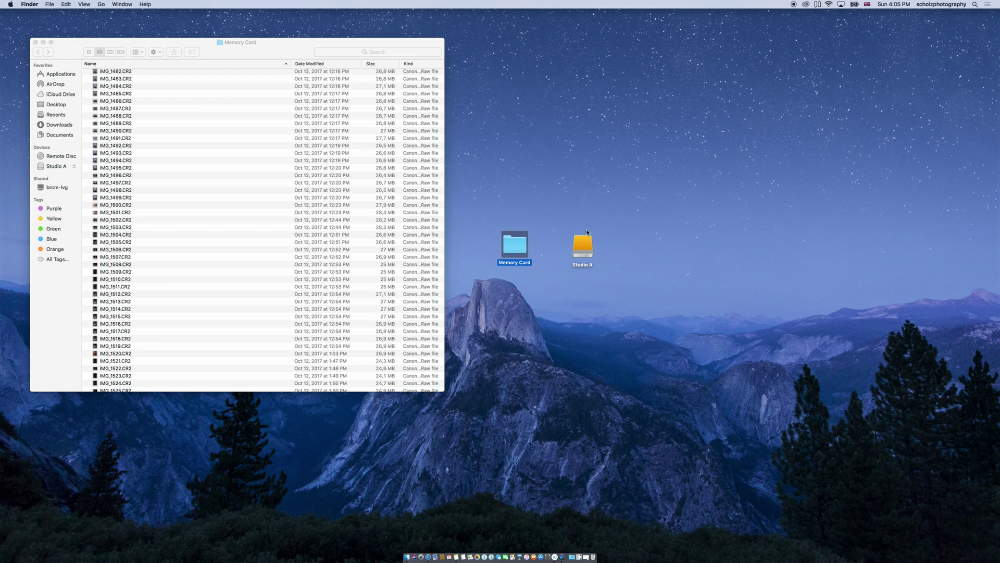
Switch to Capture One 11 and start a new session.
left_click(474, 547)
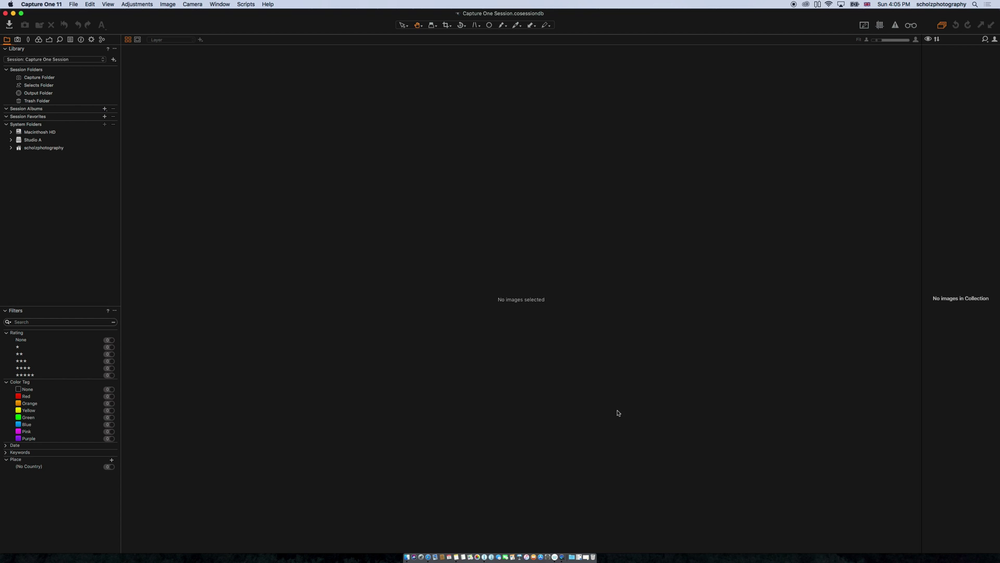
left_click(73, 4)
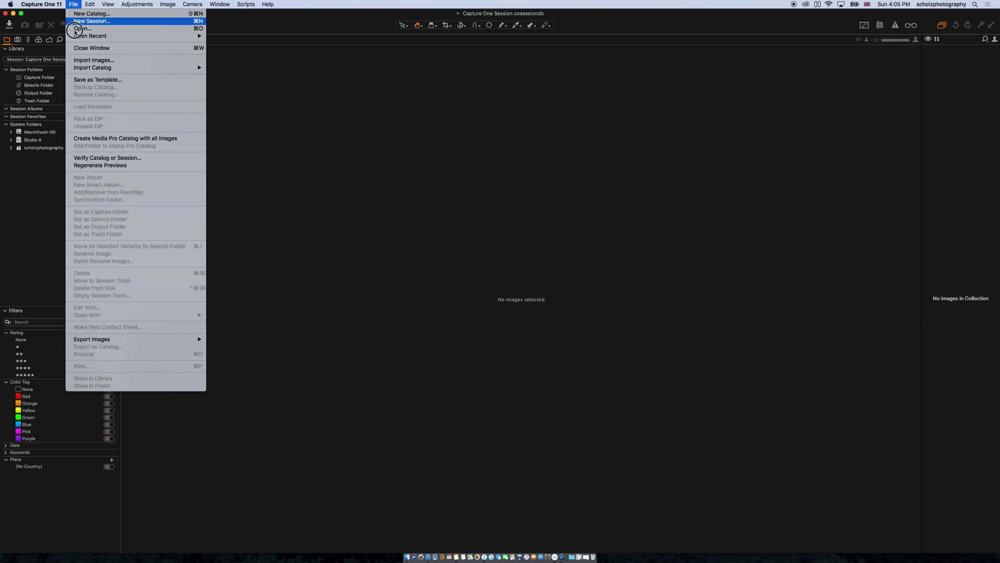
left_click(92, 20)
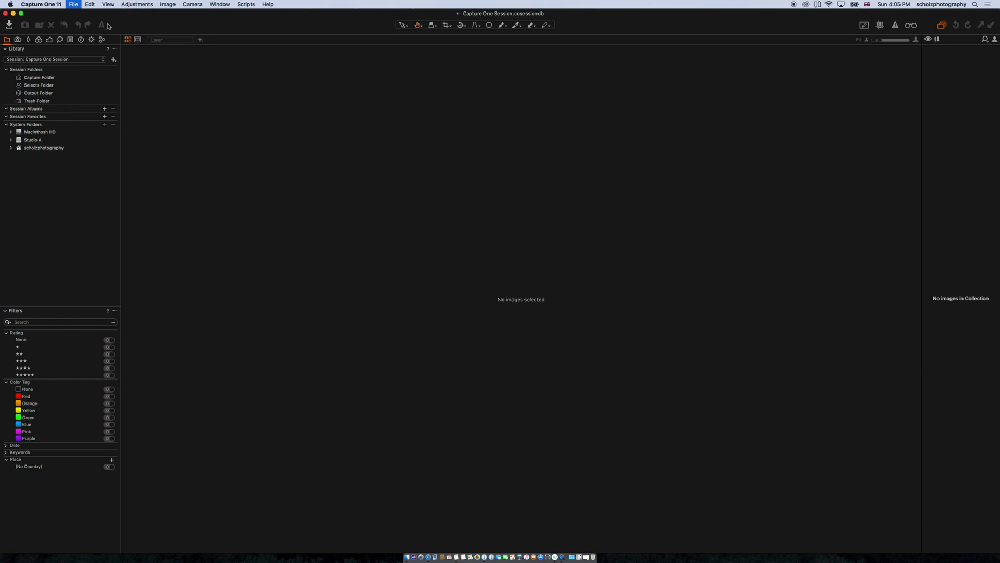
Set the new session's location to the folder _Main Library/00_Drop/01_Photo Drop/2017 on the Studio A drive.
left_click(584, 138)
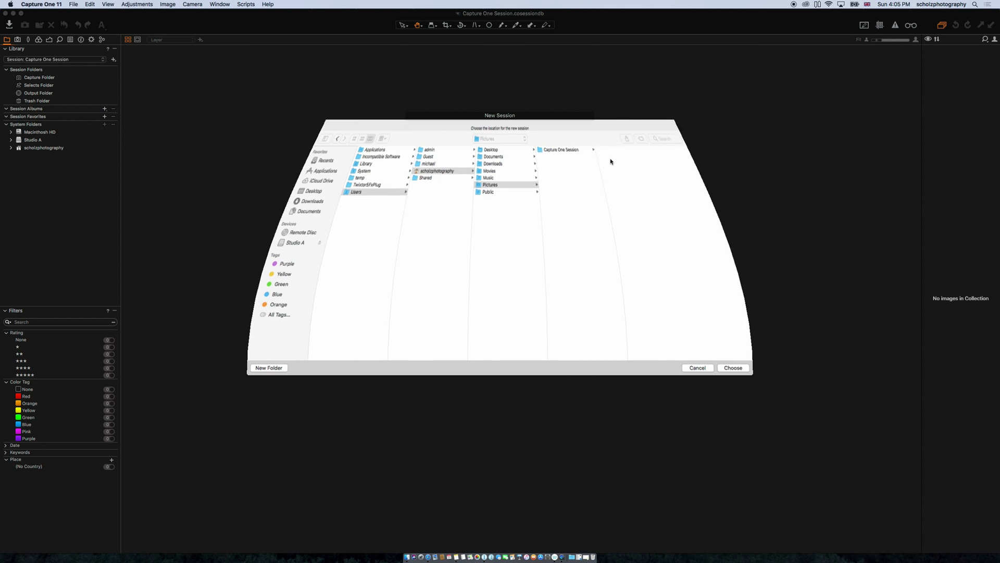
left_click(270, 244)
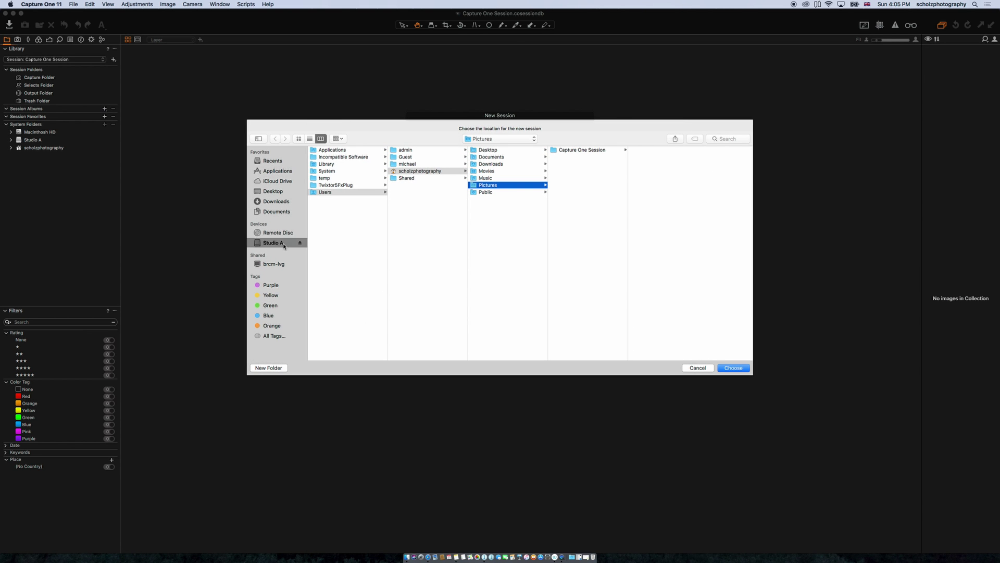
left_click(336, 150)
left_click(447, 151)
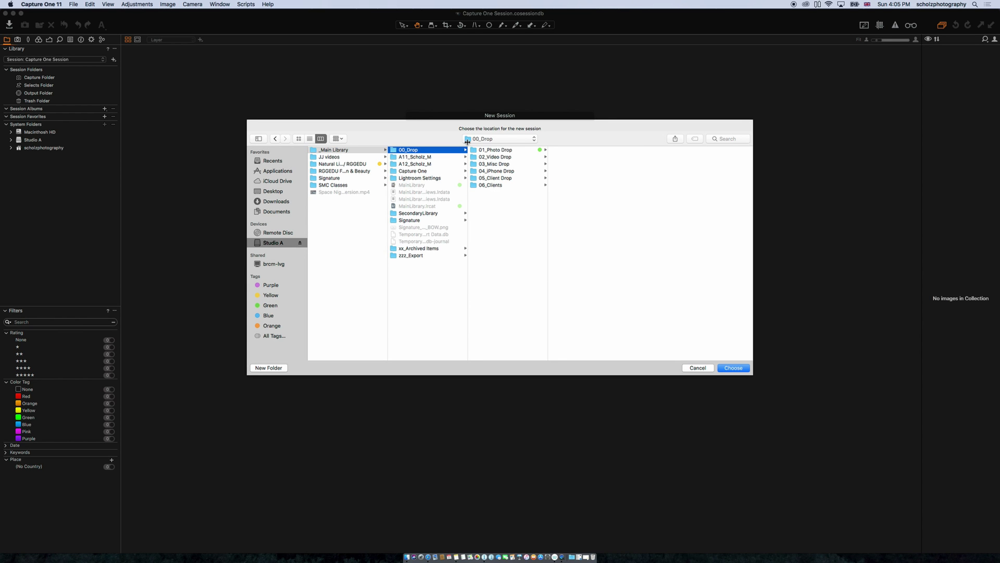
left_click(503, 152)
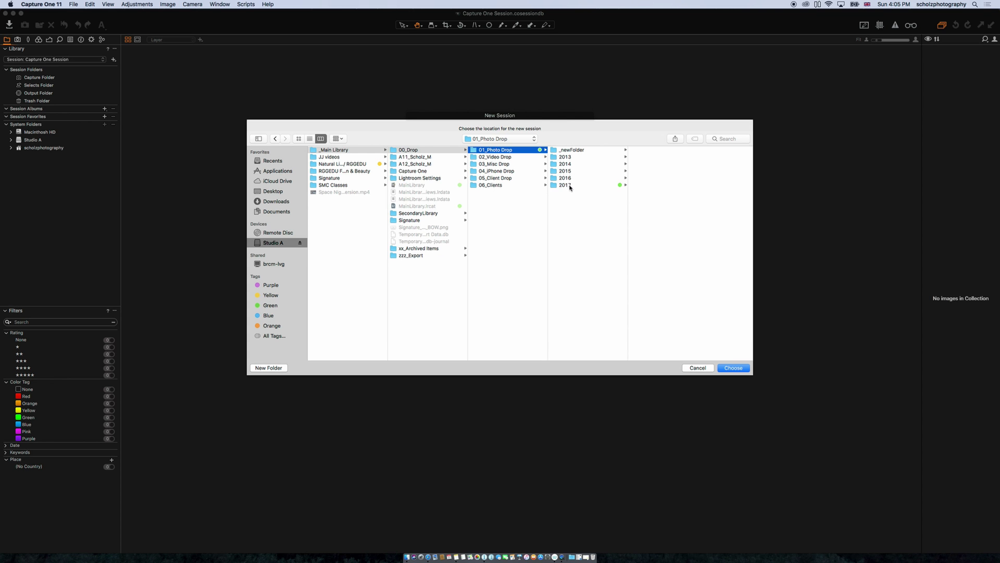
left_click(570, 186)
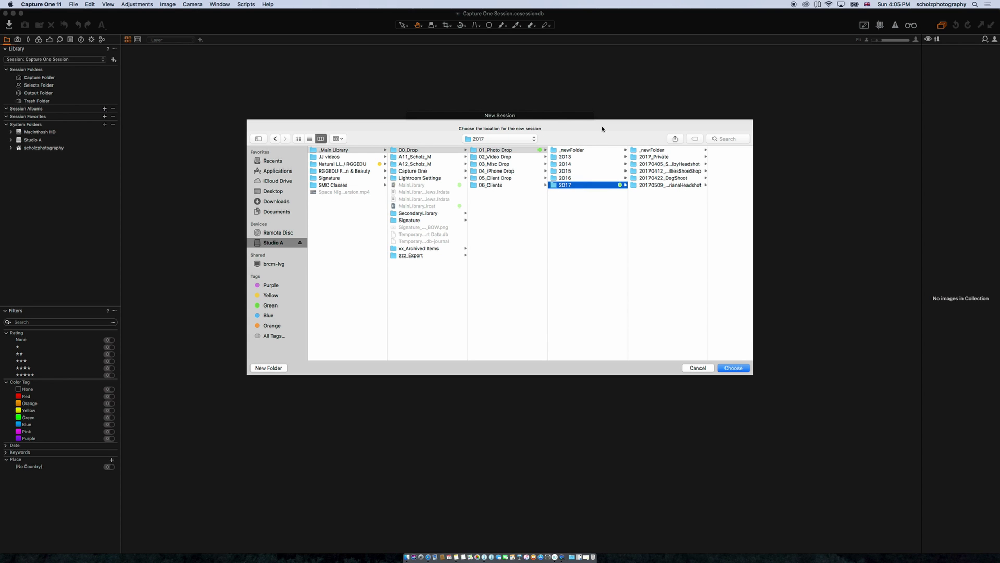
left_click(737, 369)
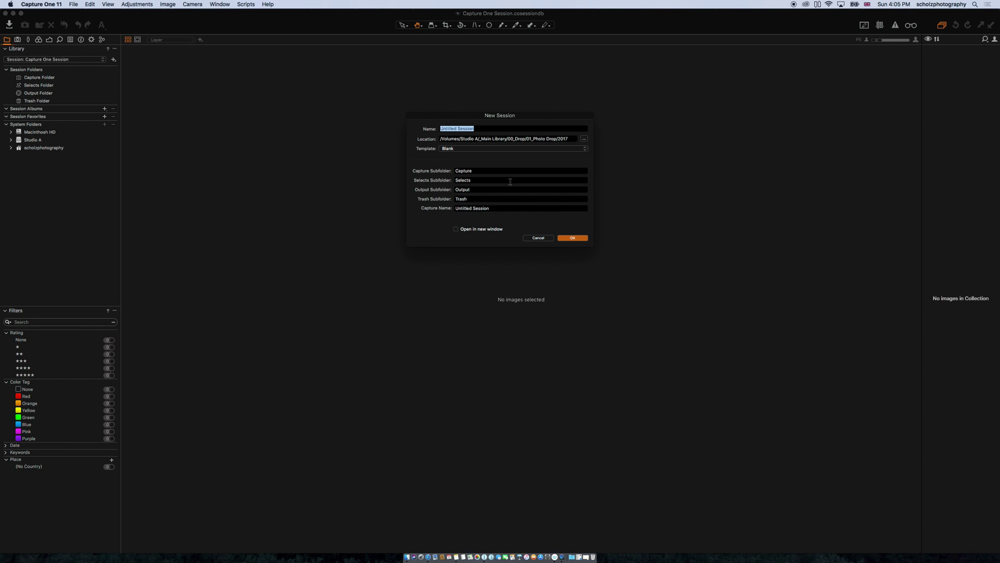
Name the new session 20171014_Iceland.
left_click(488, 129)
left_click_drag(487, 129, 450, 120)
type("2017")
type("1014_Iclenad")
type("land")
Check the session's name and location path, and create the session.
left_click_drag(477, 128, 439, 129)
left_click_drag(568, 138, 439, 138)
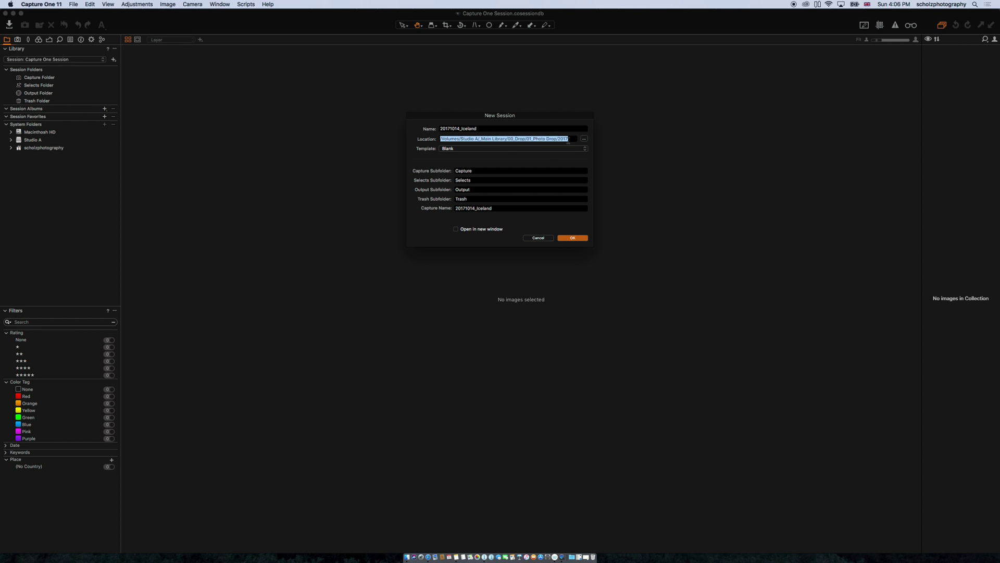
left_click(567, 140)
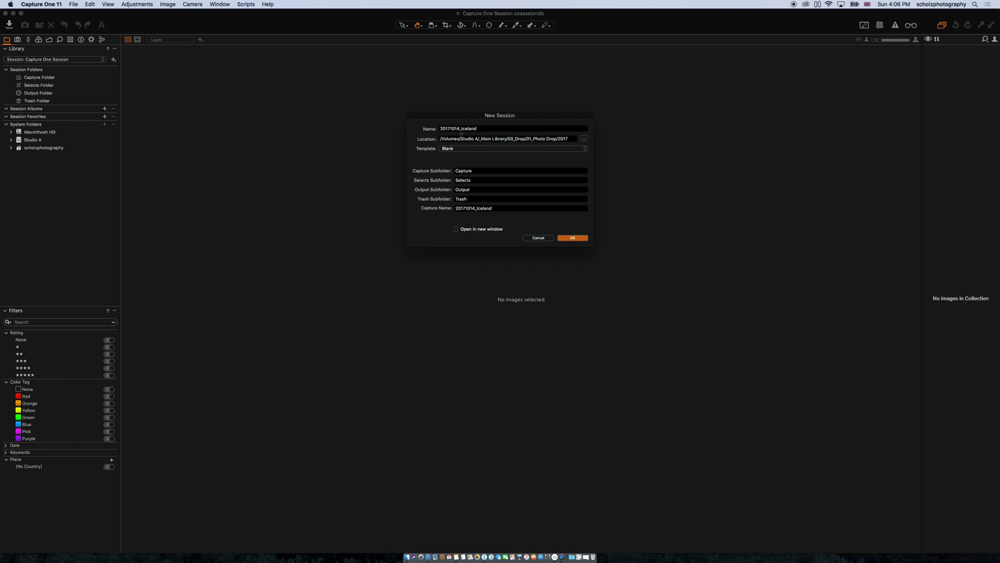
left_click_drag(478, 128, 430, 128)
left_click(487, 129)
left_click(476, 231)
left_click(567, 241)
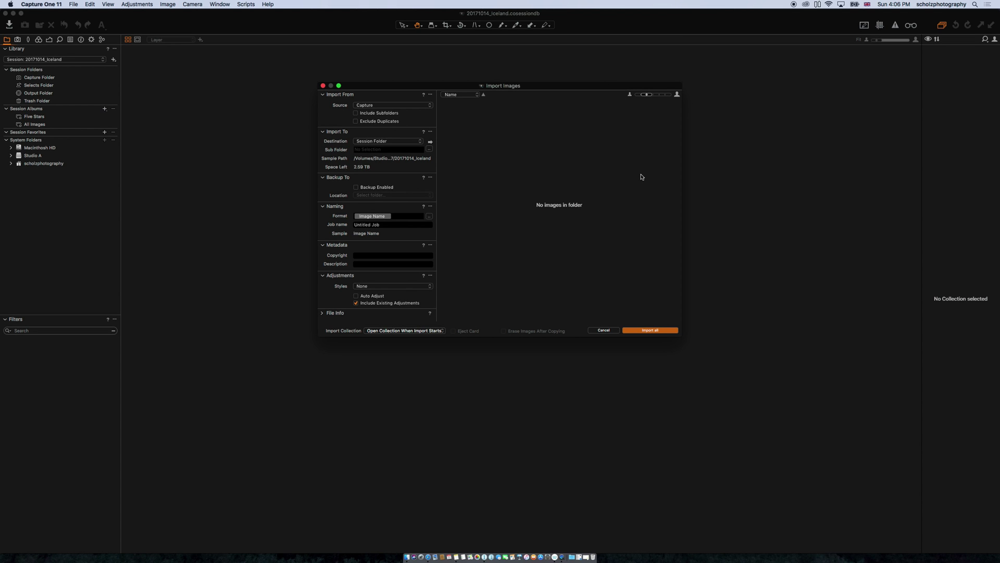
left_click(10, 26)
left_click(76, 4)
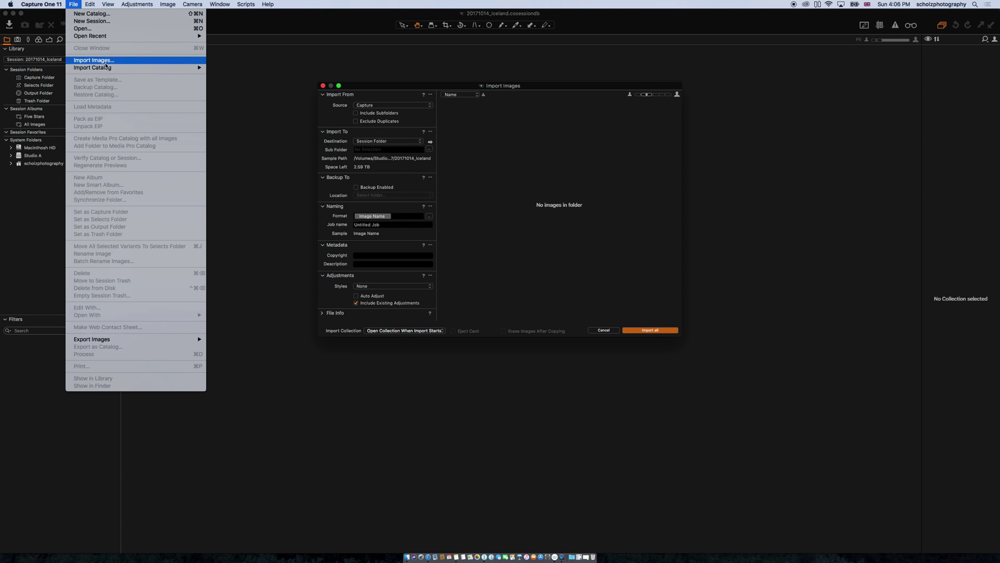
left_click(301, 63)
Reposition the Import Images dialog and collapse all of its settings sections, from Import From to File Info.
left_click(554, 94)
left_click_drag(553, 93, 607, 96)
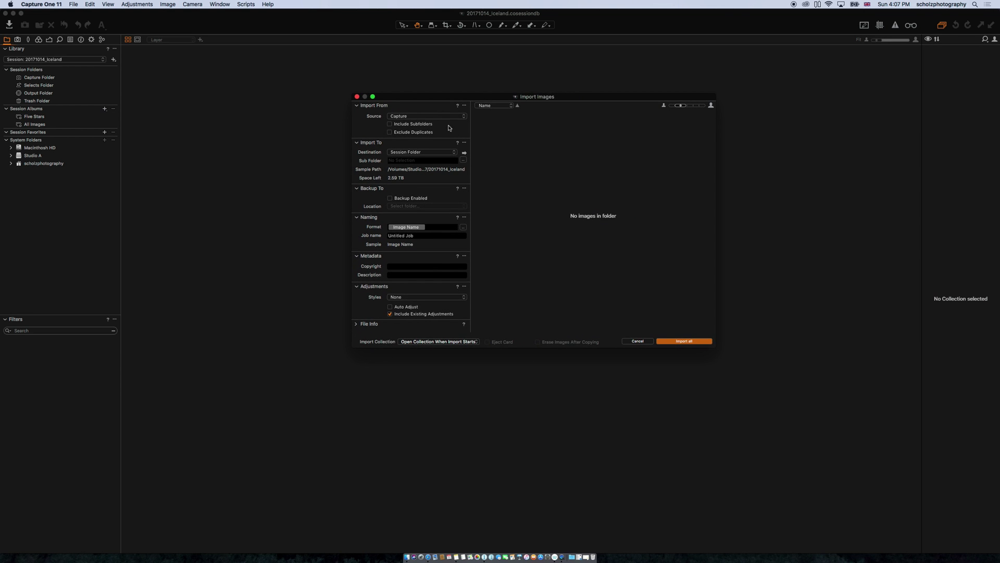
left_click_drag(478, 97, 475, 95)
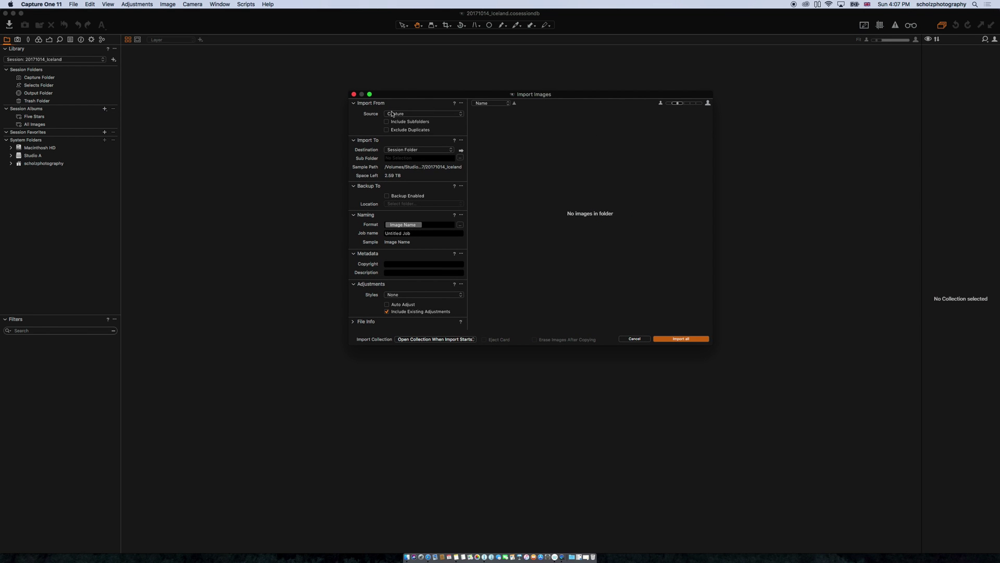
left_click(354, 103)
left_click(355, 112)
left_click(354, 120)
left_click(354, 128)
left_click(354, 138)
left_click(353, 147)
left_click(353, 154)
Expand the Import From section, and briefly open and close the Import To and Backup To sections.
left_click(354, 103)
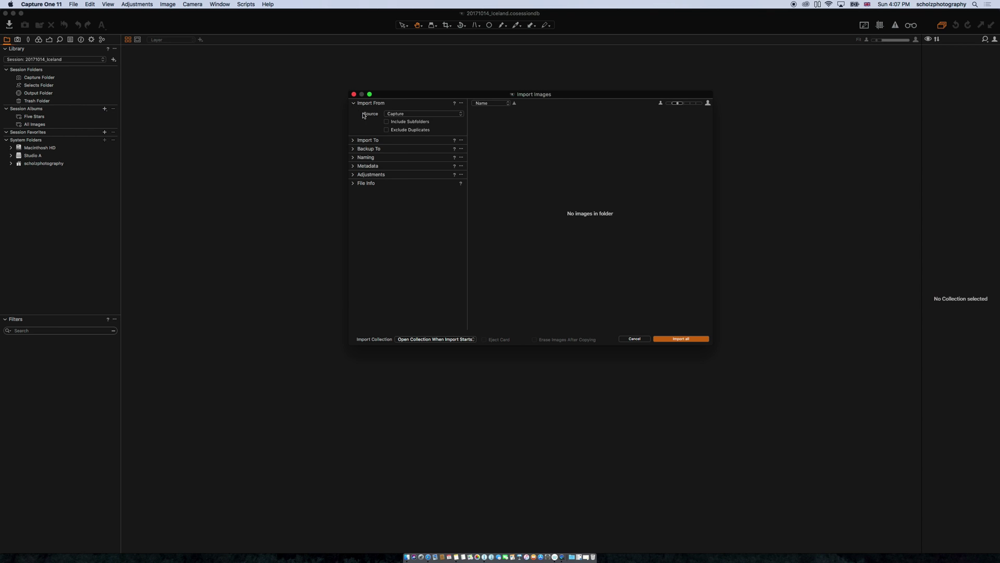
left_click(354, 140)
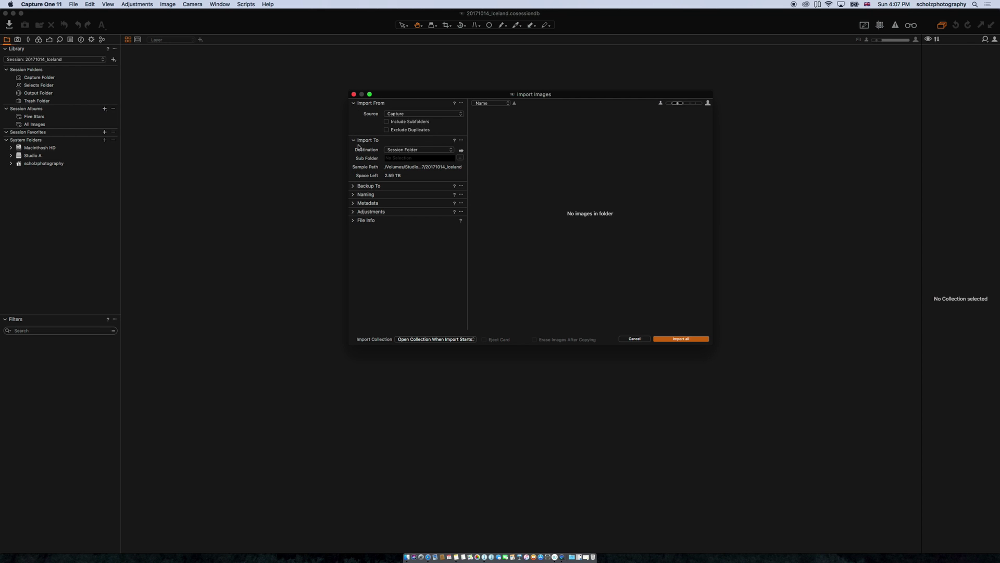
left_click(354, 185)
left_click(354, 186)
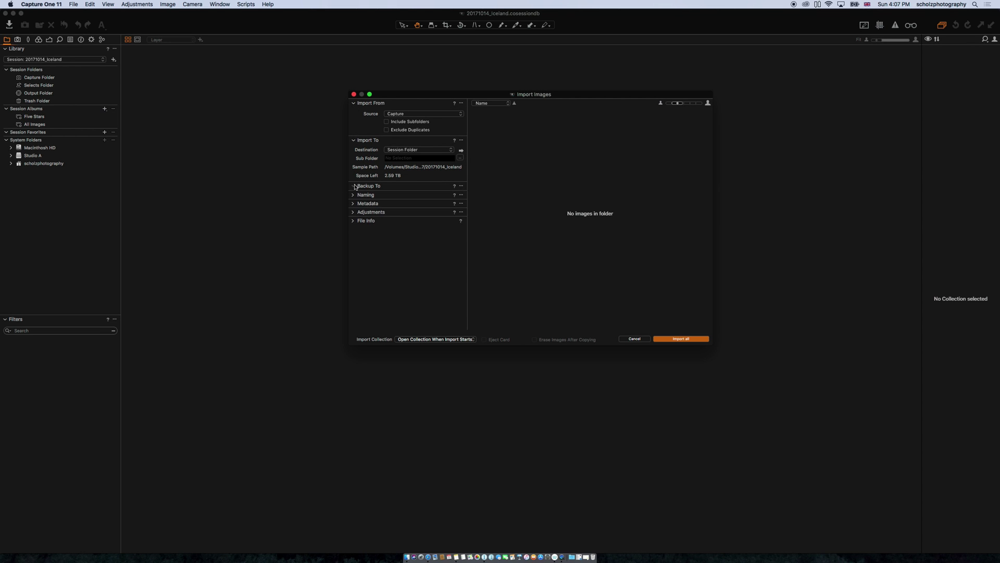
left_click(353, 140)
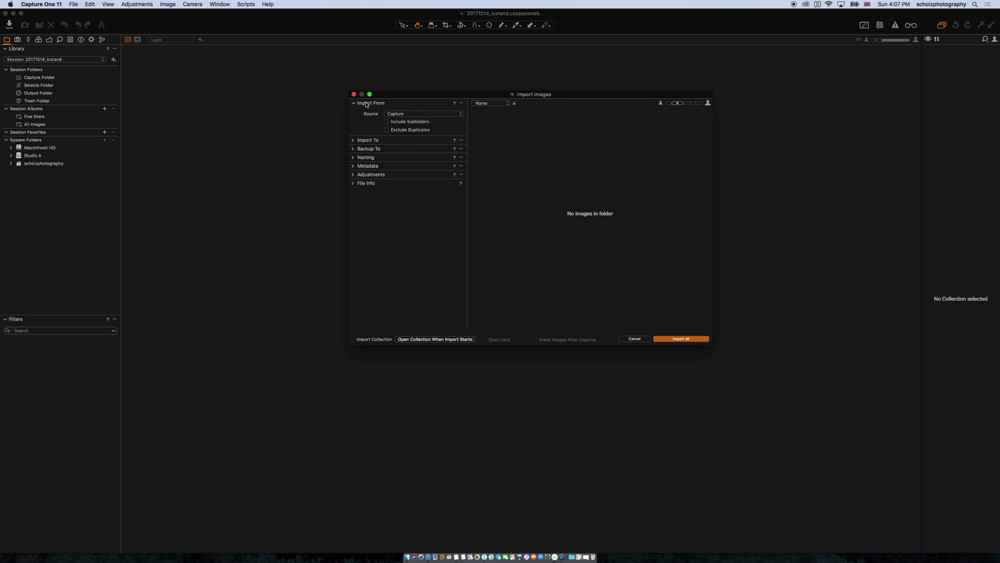
Set the import source to the Memory Card folder on the Desktop.
left_click(430, 113)
left_click(412, 124)
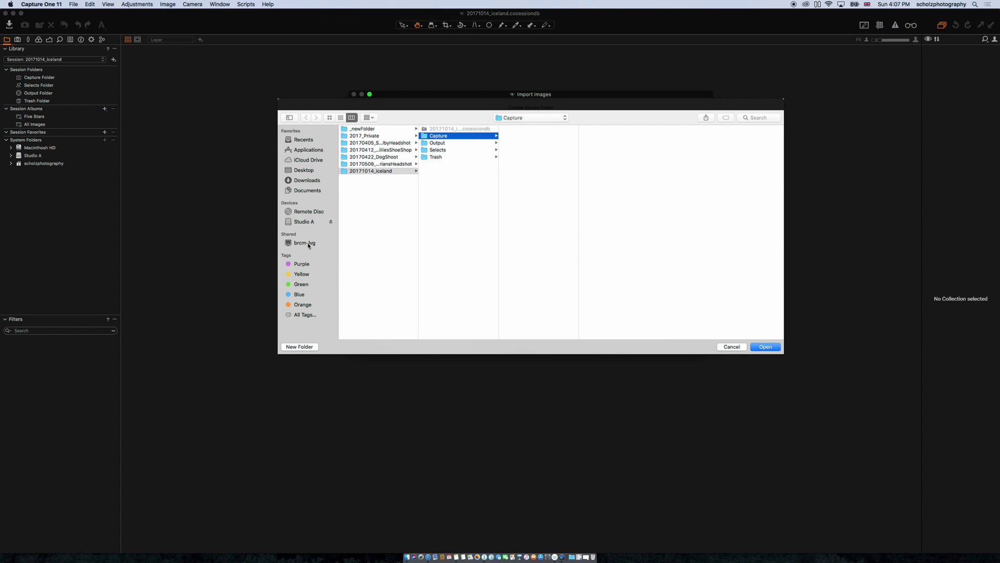
left_click(304, 170)
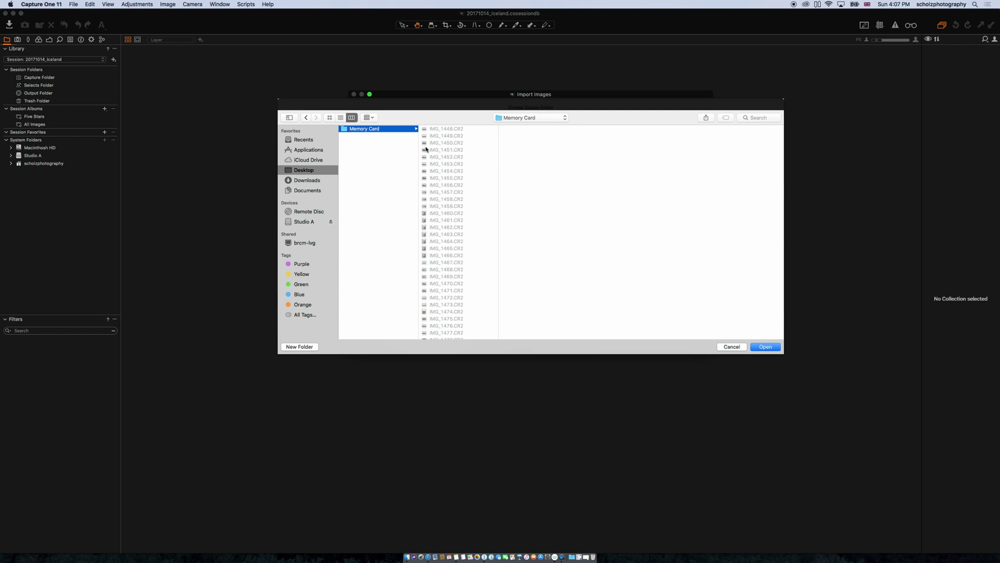
left_click(764, 346)
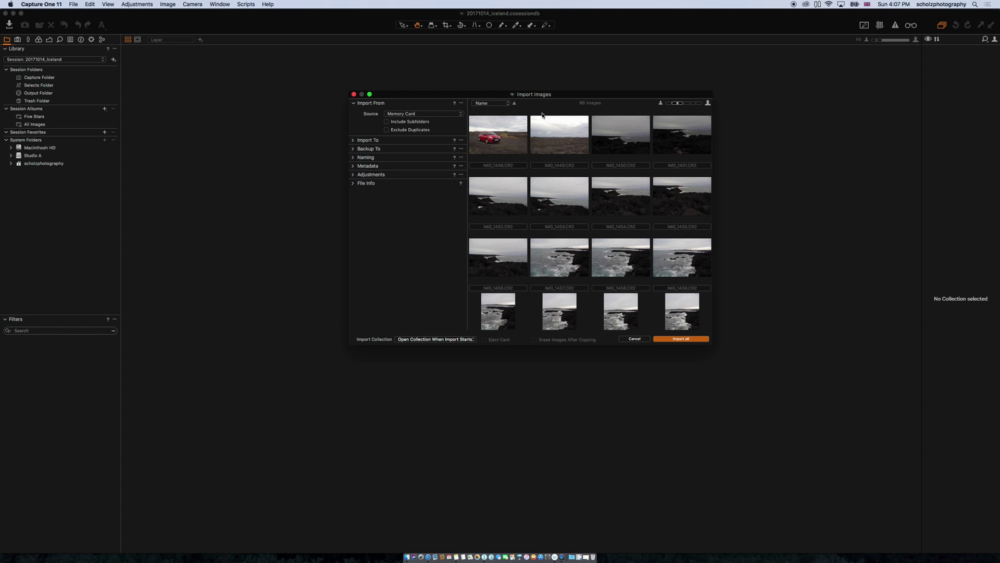
Enlarge the Import Images dialog and look through the thumbnails of the images on the memory card.
left_click_drag(594, 96, 567, 75)
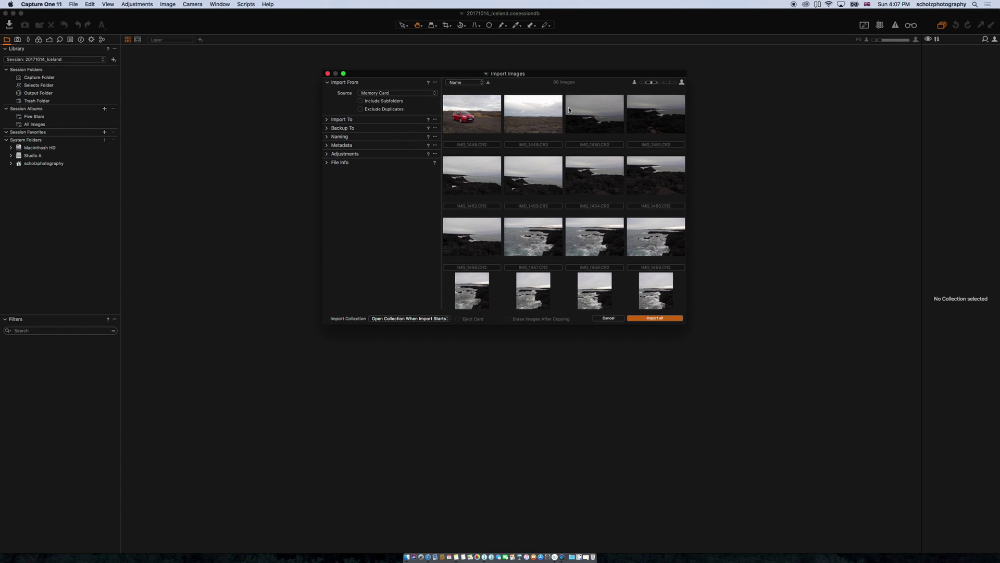
left_click_drag(685, 326, 776, 473)
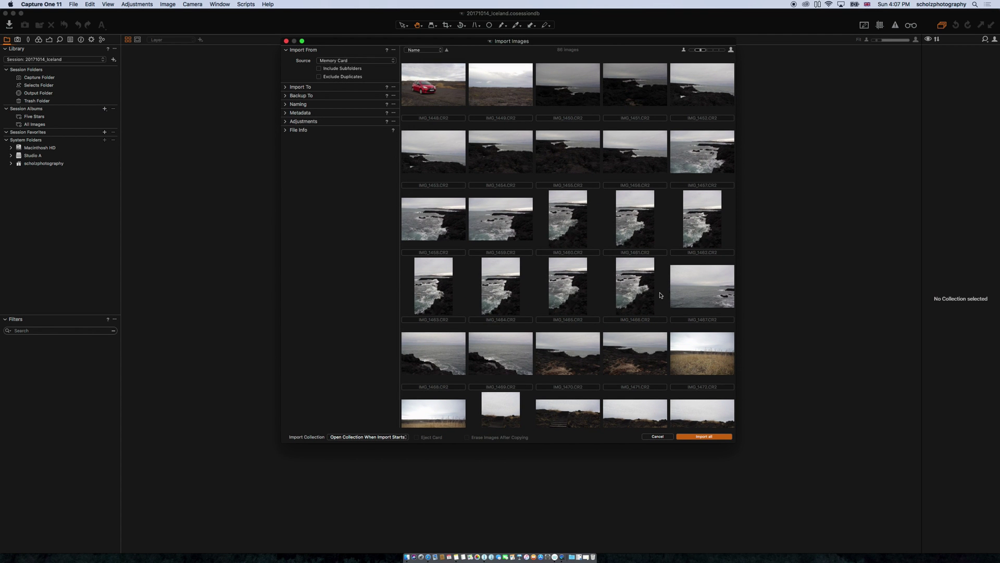
scroll(660, 295, "down", 15)
scroll(587, 200, "down", 5)
scroll(586, 224, "up", 5)
scroll(585, 250, "down", 5)
scroll(583, 295, "up", 6)
scroll(582, 295, "up", 10)
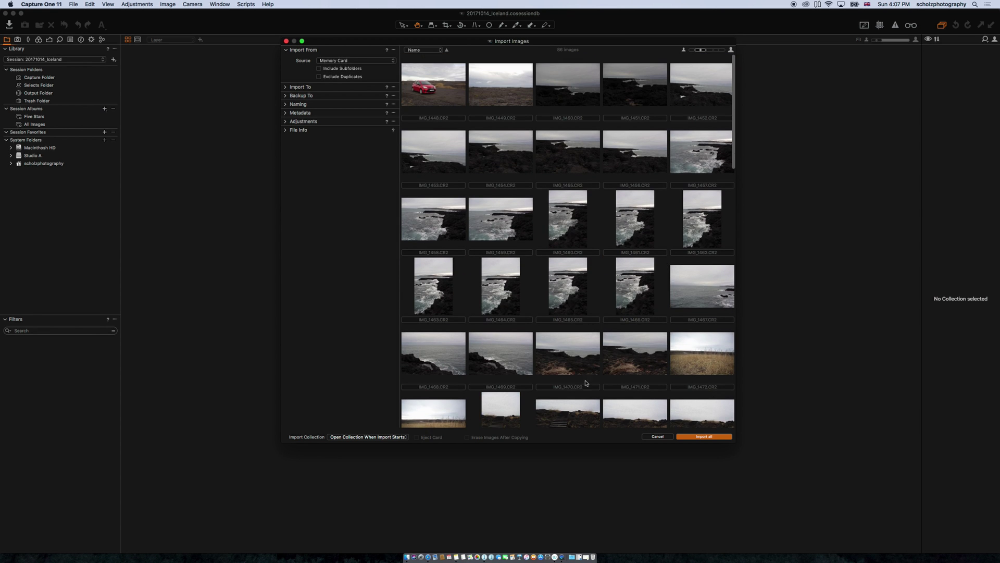
scroll(582, 267, "down", 3)
scroll(589, 254, "down", 5)
scroll(579, 385, "up", 10)
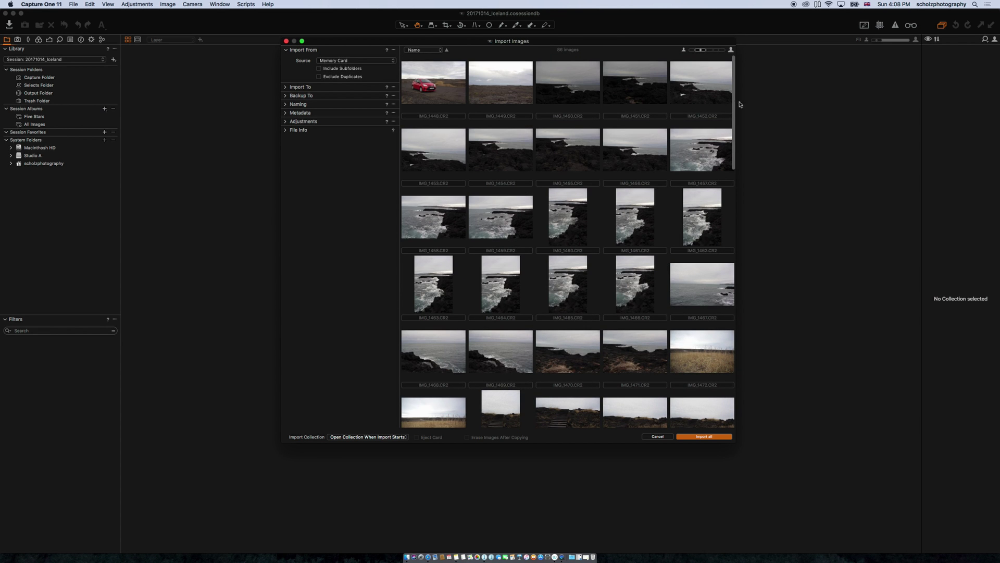
left_click_drag(734, 99, 718, 179)
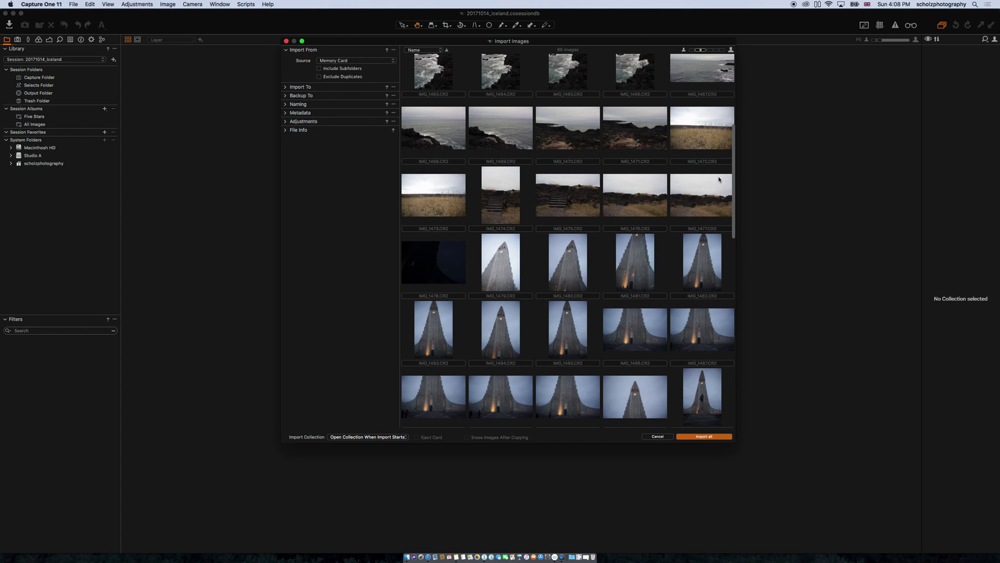
left_click_drag(587, 38, 592, 83)
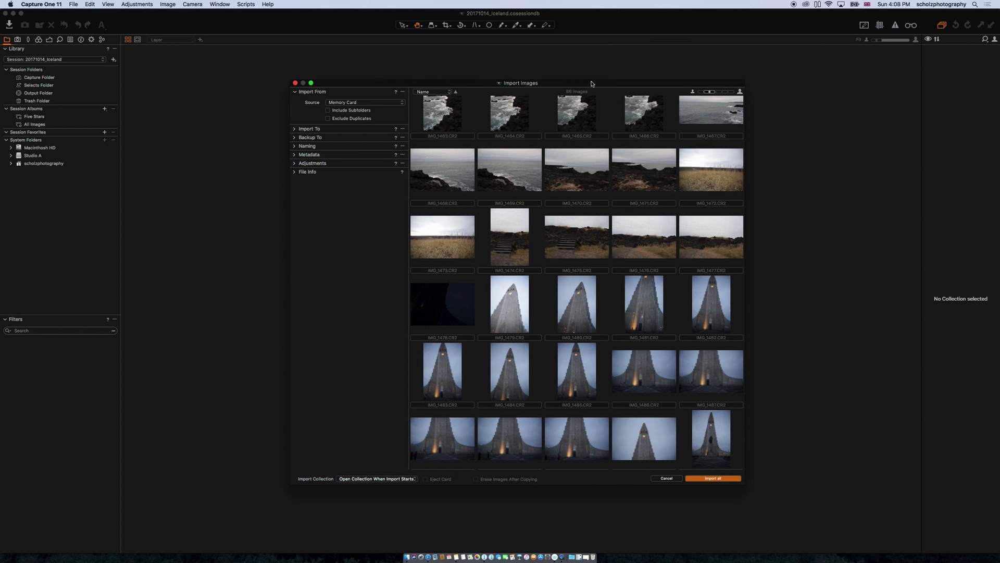
scroll(626, 239, "down", 10)
scroll(626, 239, "down", 5)
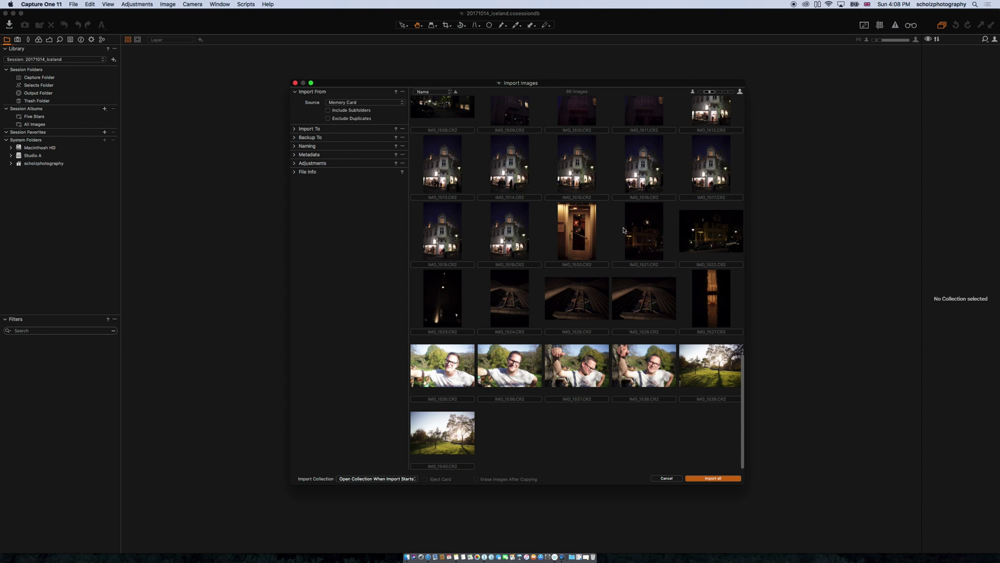
scroll(625, 230, "up", 3)
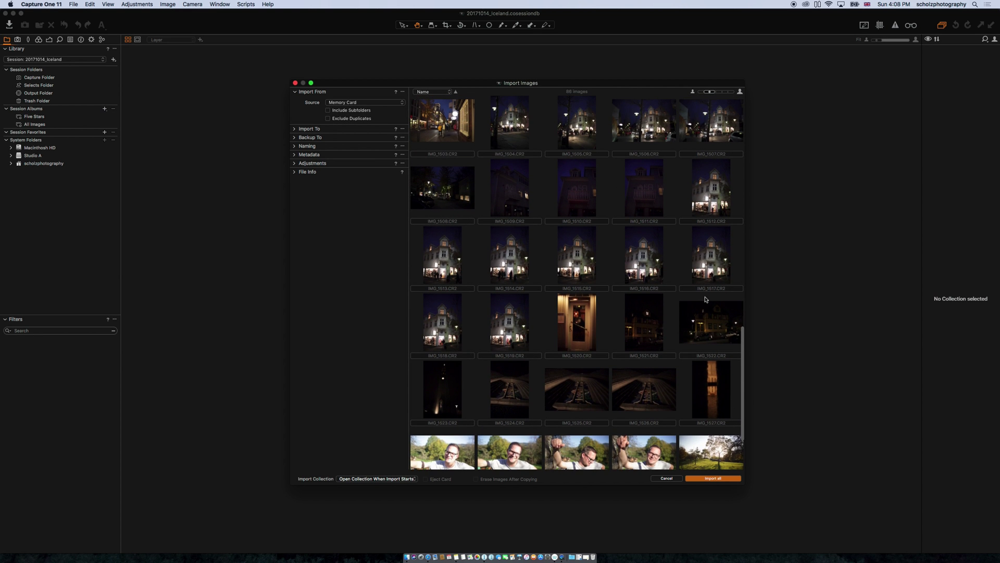
Select the range of images from IMG_1527.CR2 back to the first image on the memory card.
scroll(706, 300, "up", 2)
left_click(702, 452)
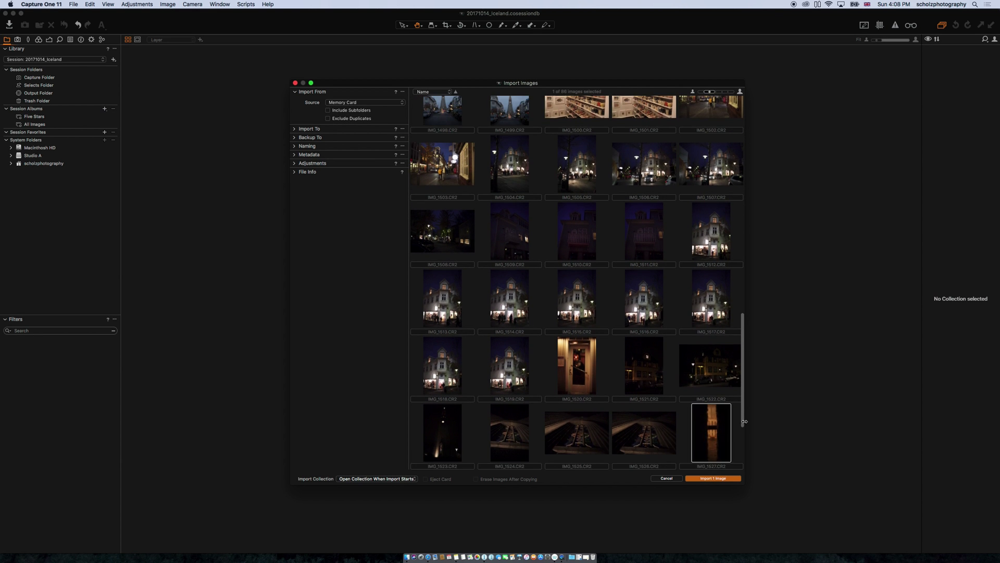
left_click_drag(742, 352, 757, 143)
left_click(444, 152, "shift")
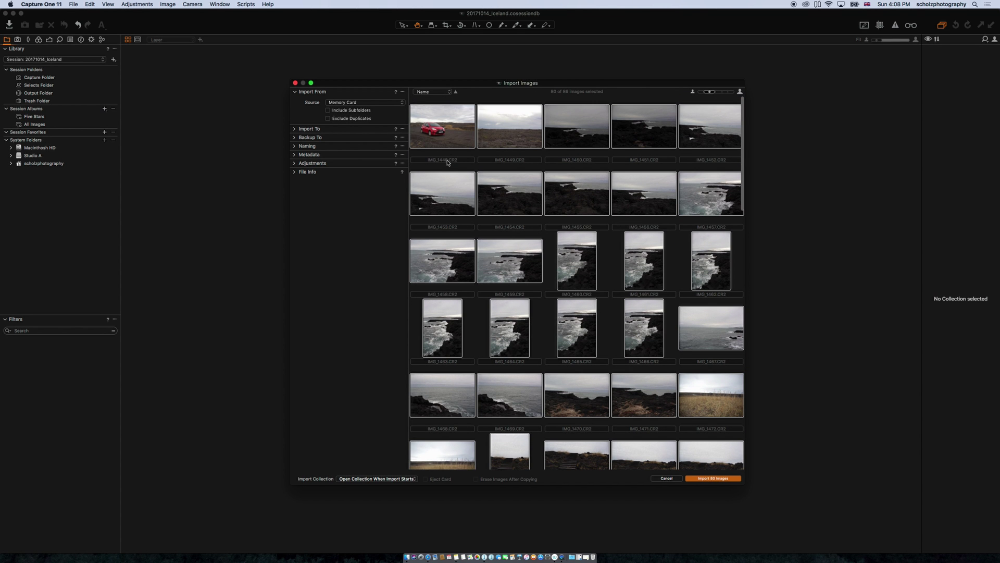
Reselect the images in forward order, from the red car photo through IMG_1527.CR2, leaving out the garden photos.
left_click(473, 150)
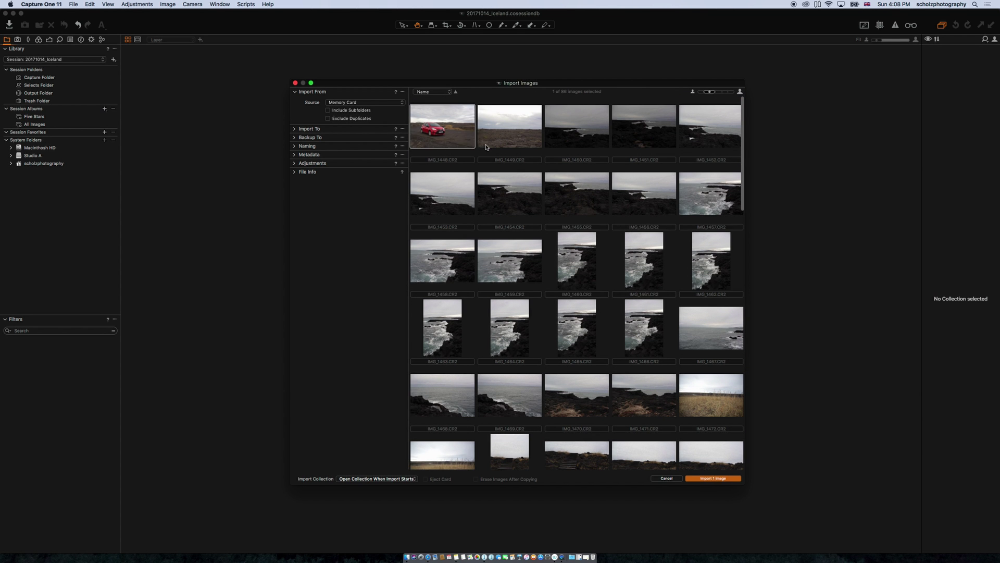
left_click_drag(743, 125, 752, 344)
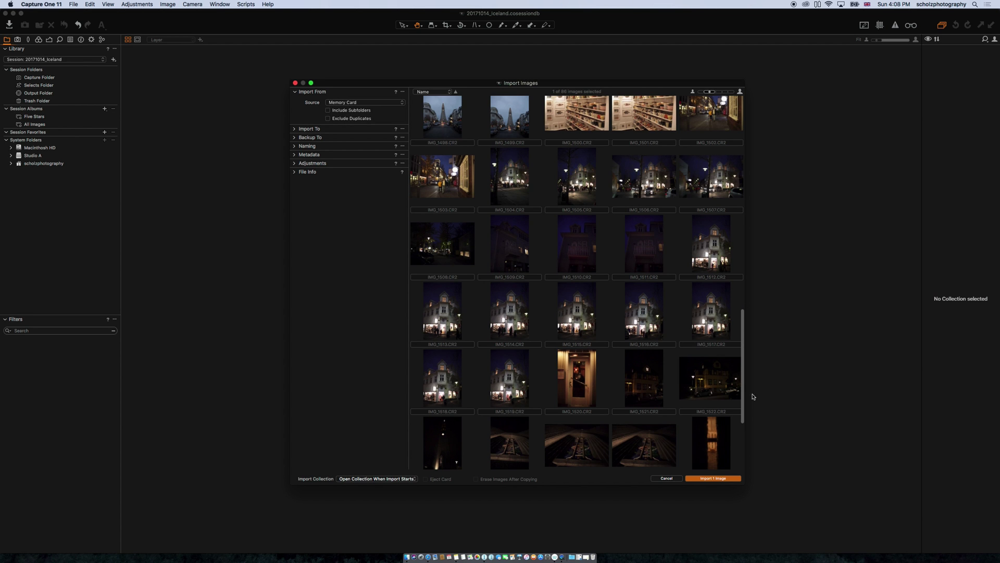
left_click_drag(743, 391, 742, 399)
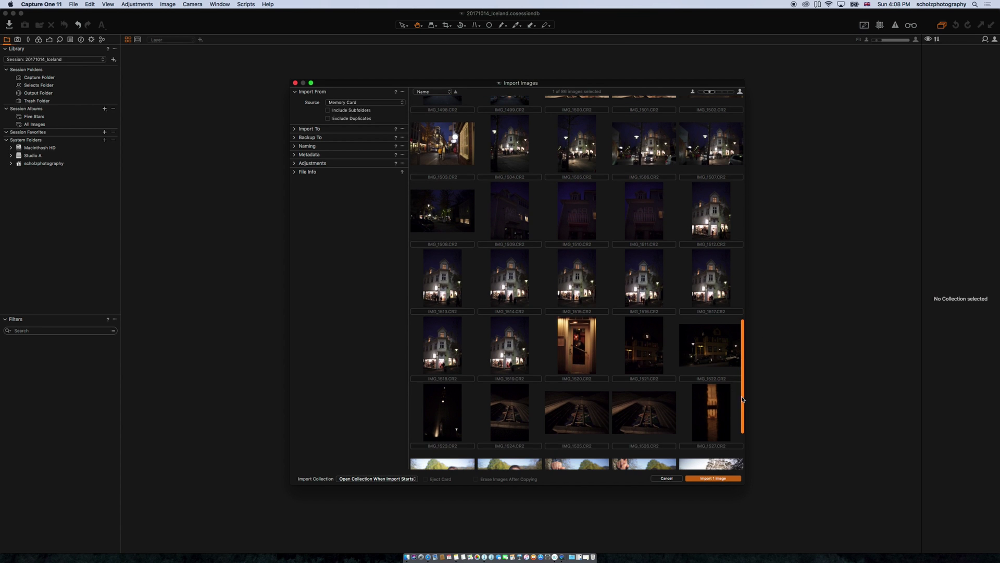
left_click(717, 411, "shift")
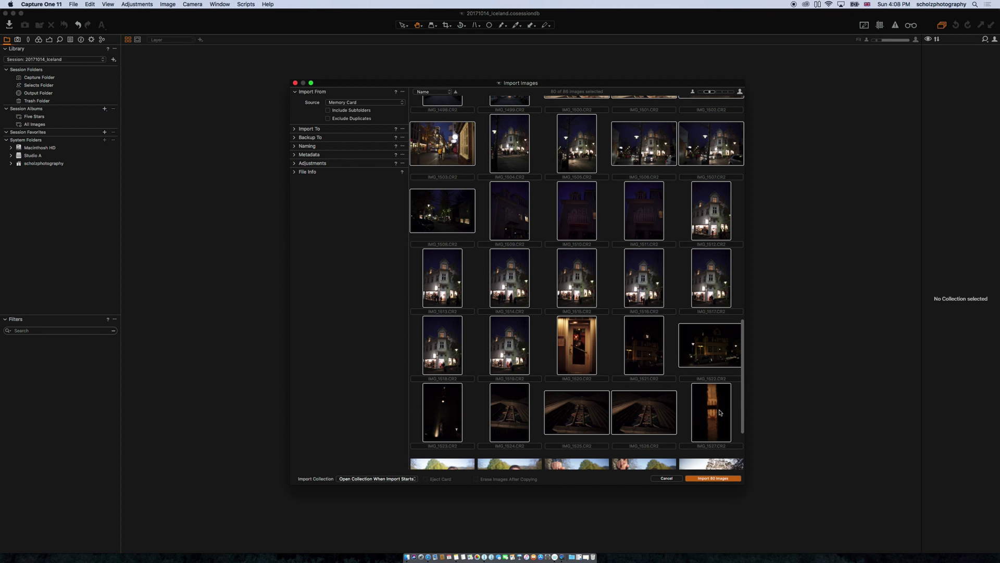
left_click_drag(743, 384, 677, 101)
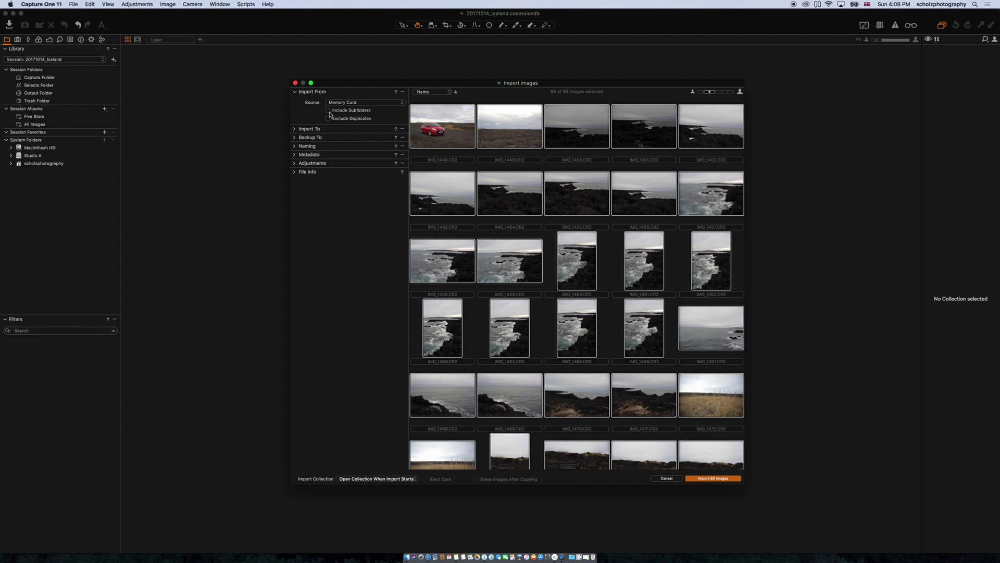
Turn Include Subfolders on for the import source and back off.
left_click(363, 111)
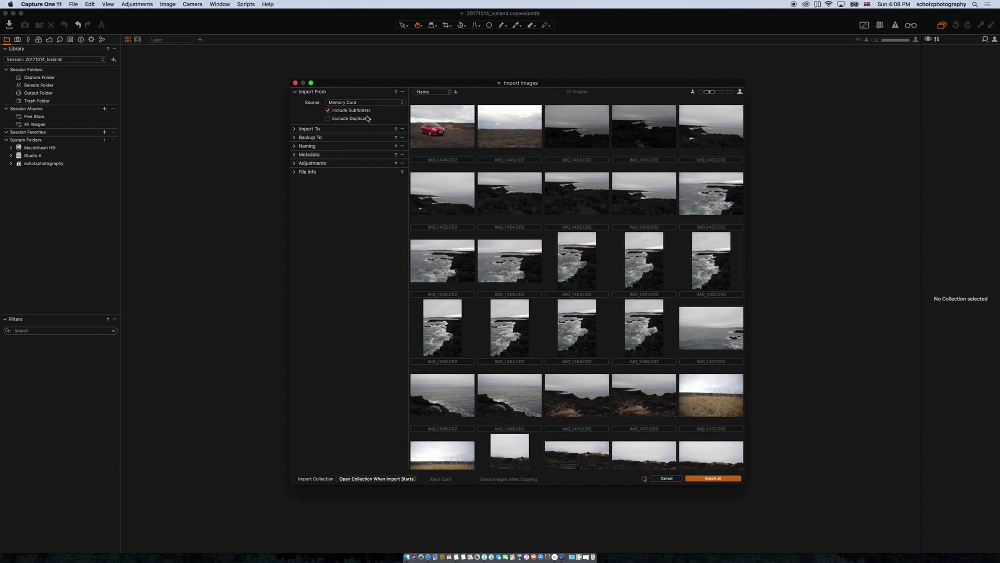
left_click(363, 112)
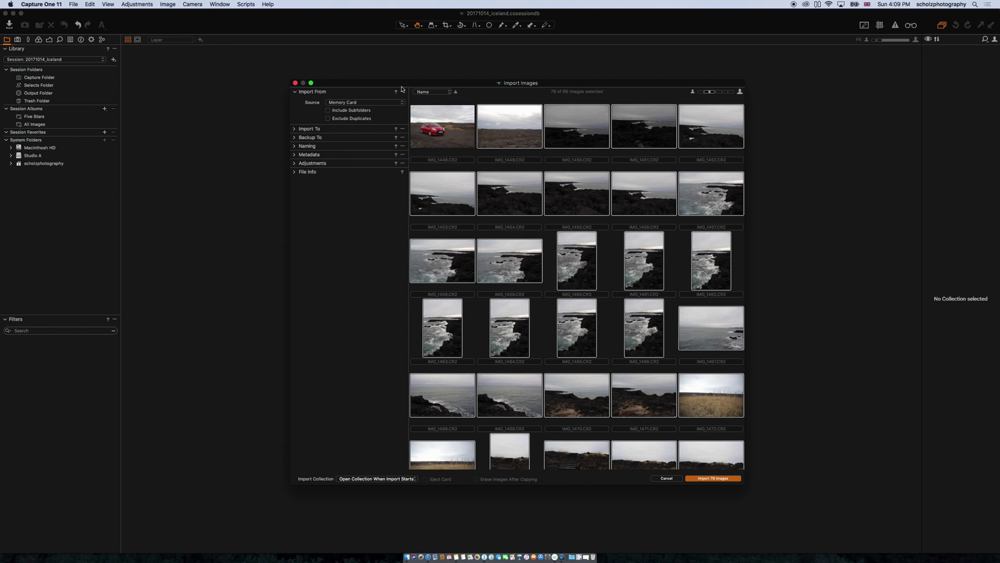
Reposition the Import Images dialog and set the Import To destination to Capture Folder.
left_click_drag(400, 85, 397, 78)
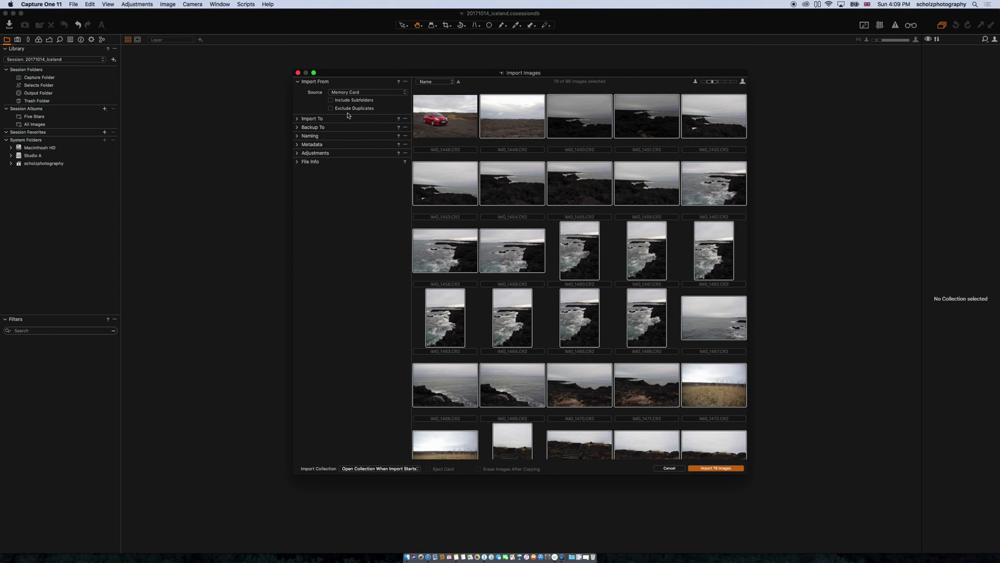
left_click(298, 120)
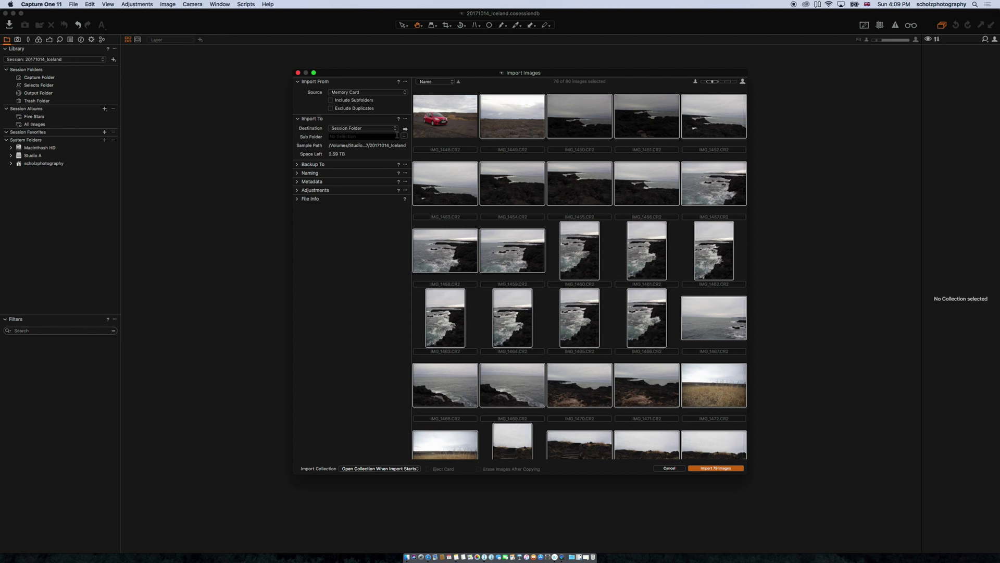
left_click(395, 128)
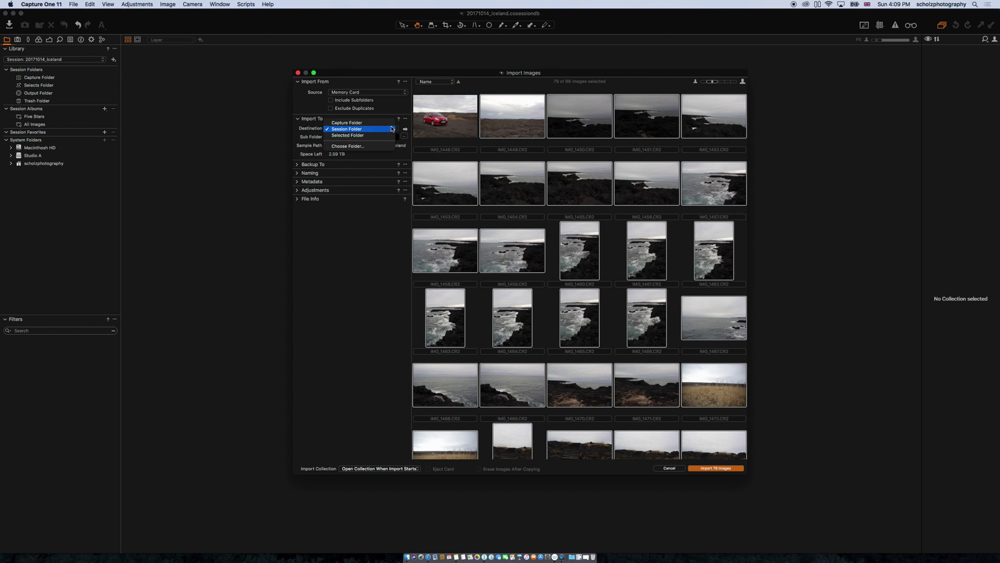
left_click(384, 123)
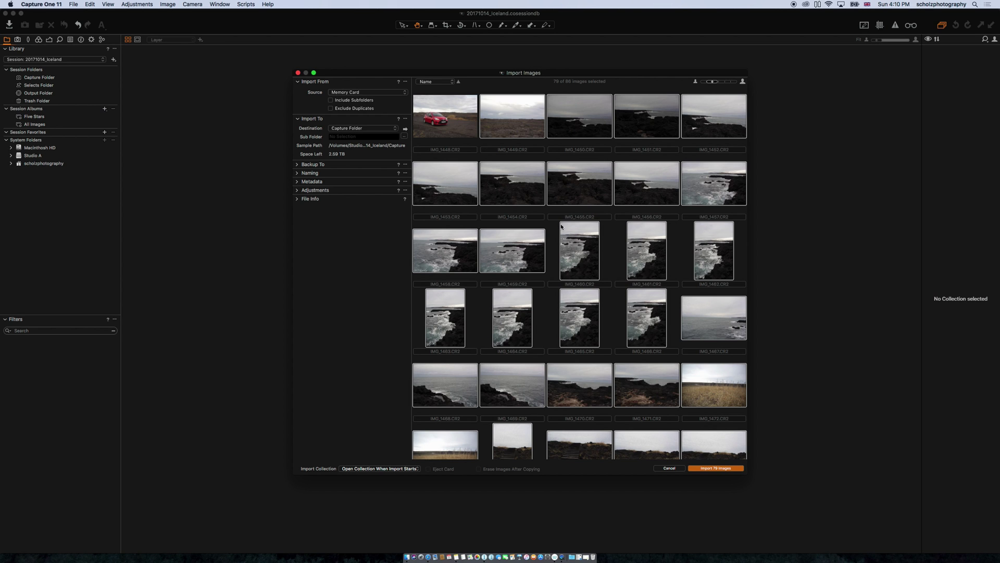
Select the coastal images from IMG_1450.CR2 to IMG_1471.CR2, enter Ocean as the destination sub folder, and clear that name again.
left_click(367, 135)
left_click(589, 129)
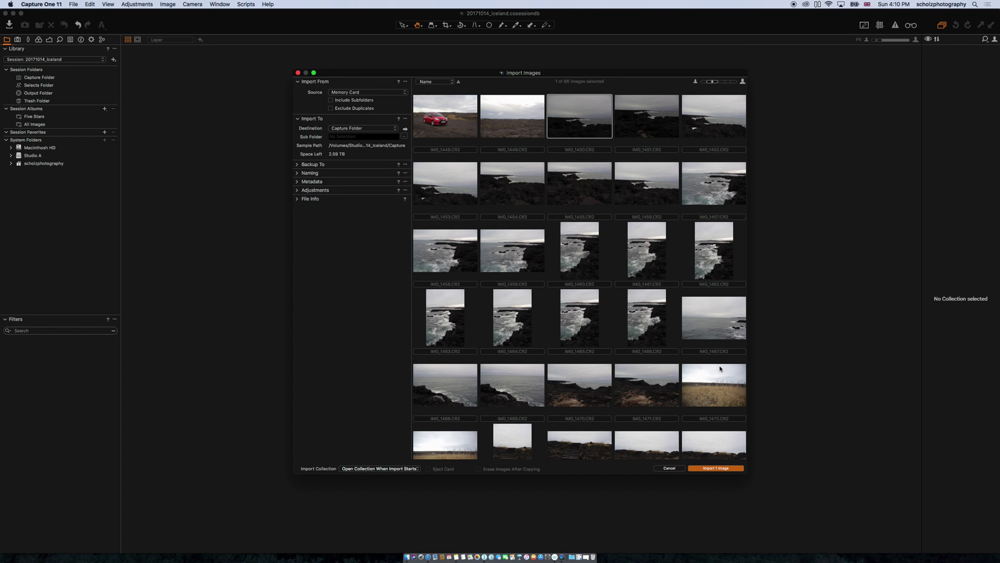
left_click(501, 394, "shift")
left_click(669, 390, "shift")
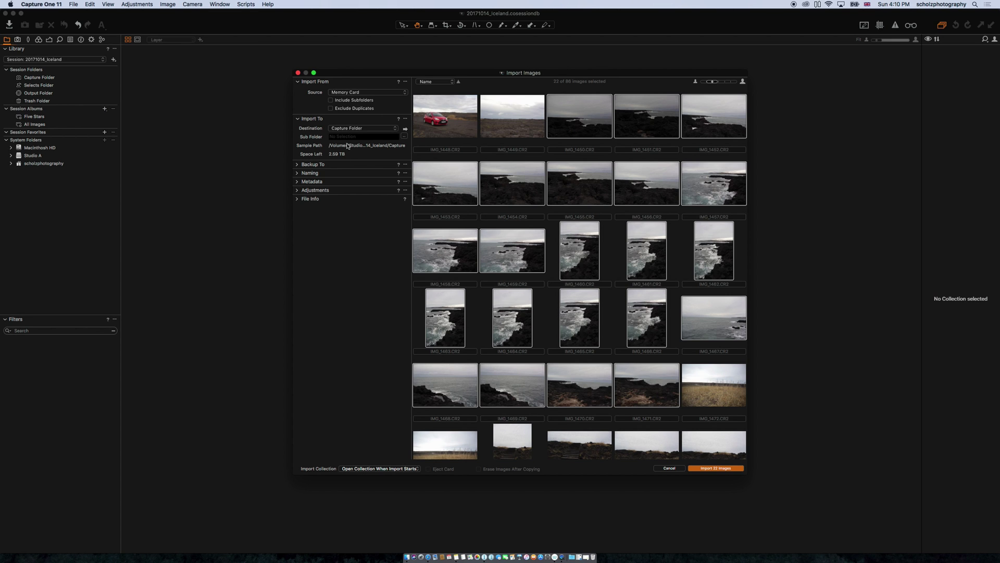
type("Ocean")
key("super+a")
key("BackSpace")
Select the images from the second thumbnail through IMG_1527.CR2, and clear the selection.
left_click(509, 130)
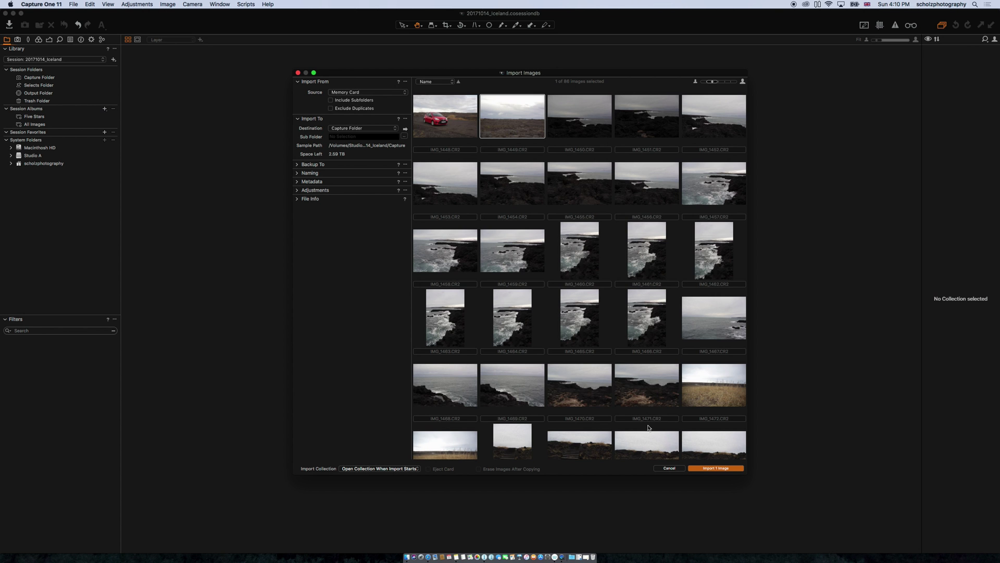
scroll(651, 424, "down", 10)
scroll(683, 266, "down", 5)
left_click(715, 356, "shift")
scroll(677, 260, "up", 3)
scroll(653, 264, "up", 10)
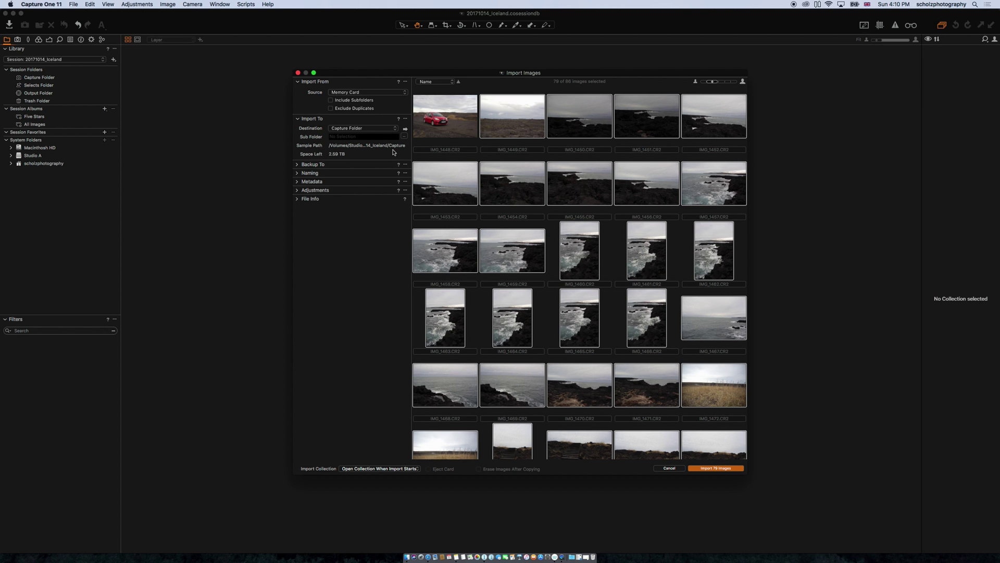
key("super+d")
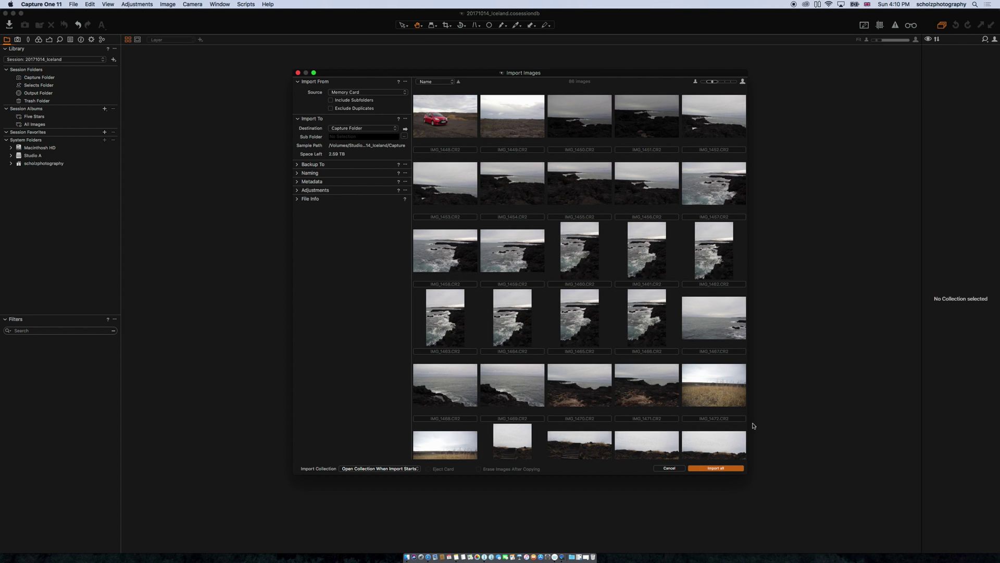
Select all images for import between IMG_1527.CR2 and the second thumbnail, excluding the red car and garden photos.
left_click(522, 124)
scroll(673, 169, "down", 6)
scroll(673, 170, "down", 10)
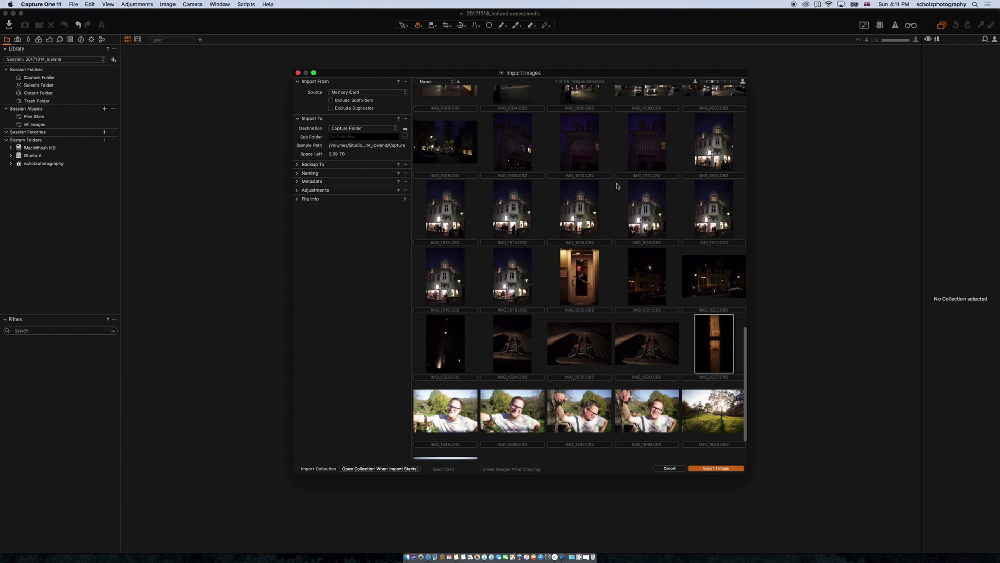
scroll(665, 307, "up", 11)
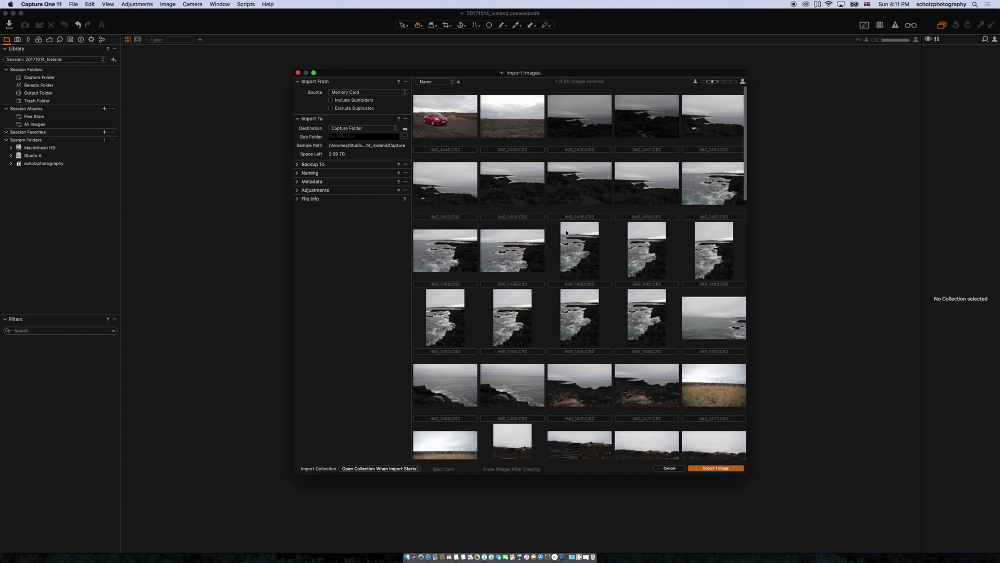
left_click(527, 130, "shift")
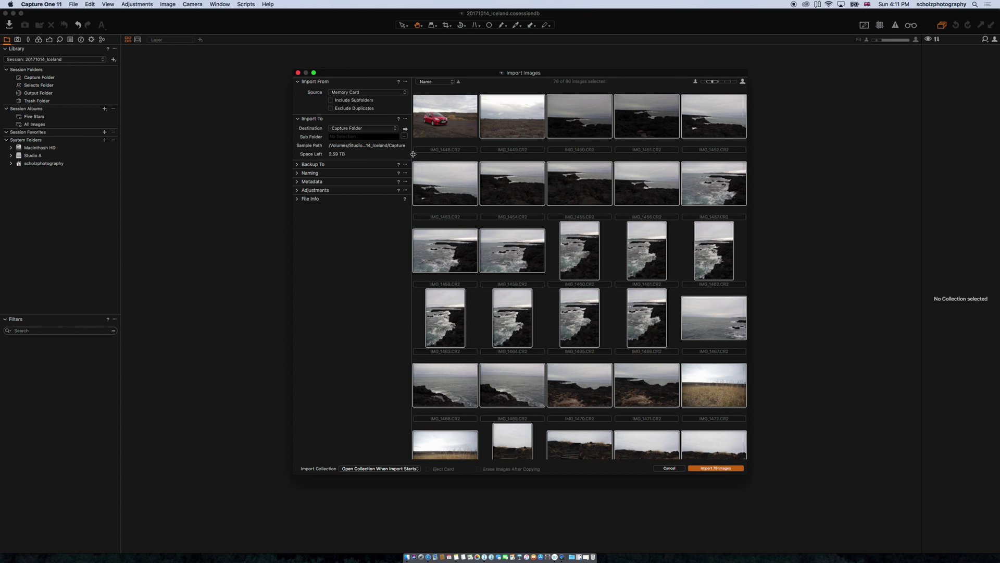
Widen the settings area and the Import Images dialog so the full sample path is readable, and reposition the dialog.
left_click_drag(411, 161, 468, 170)
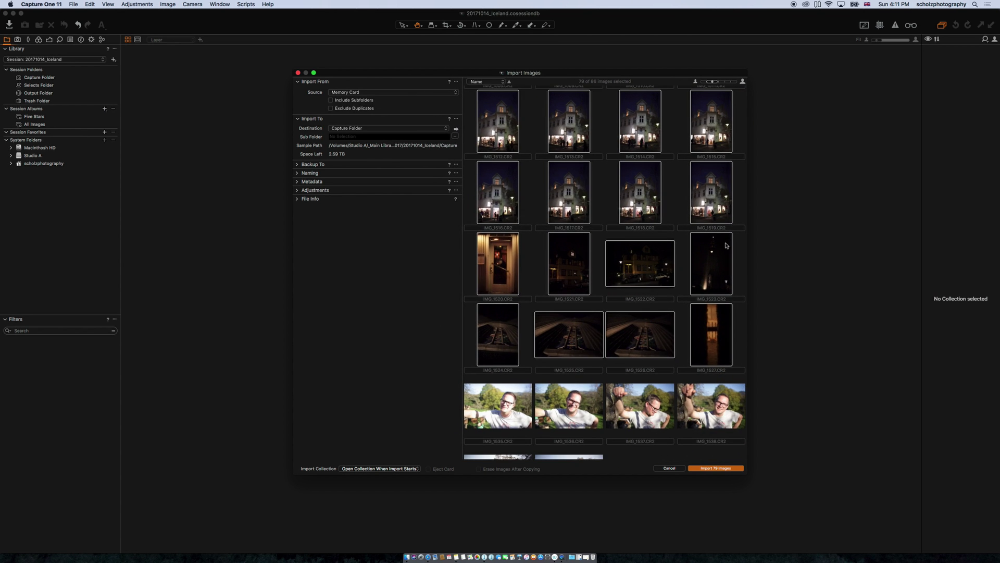
left_click_drag(751, 241, 868, 265)
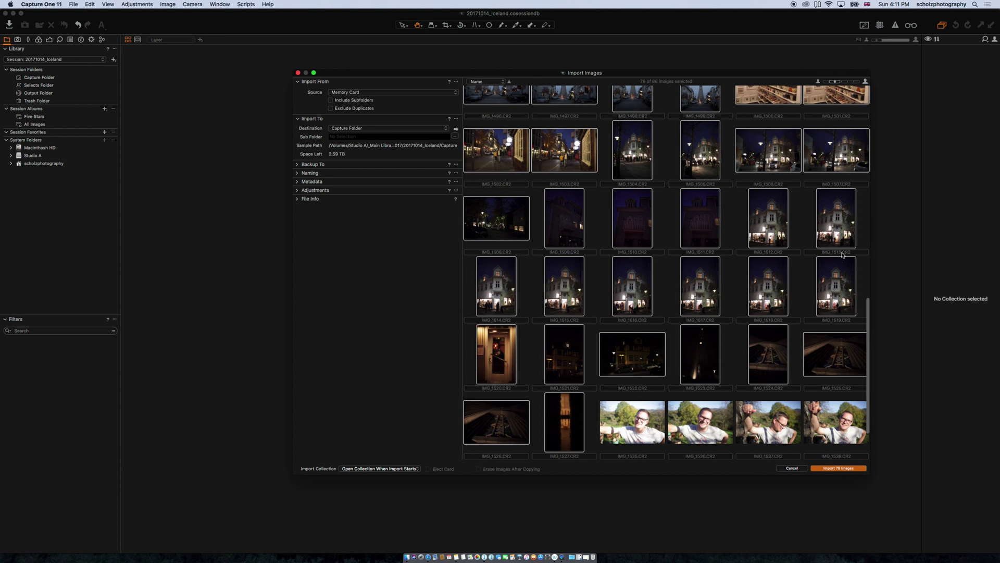
left_click_drag(464, 75, 417, 75)
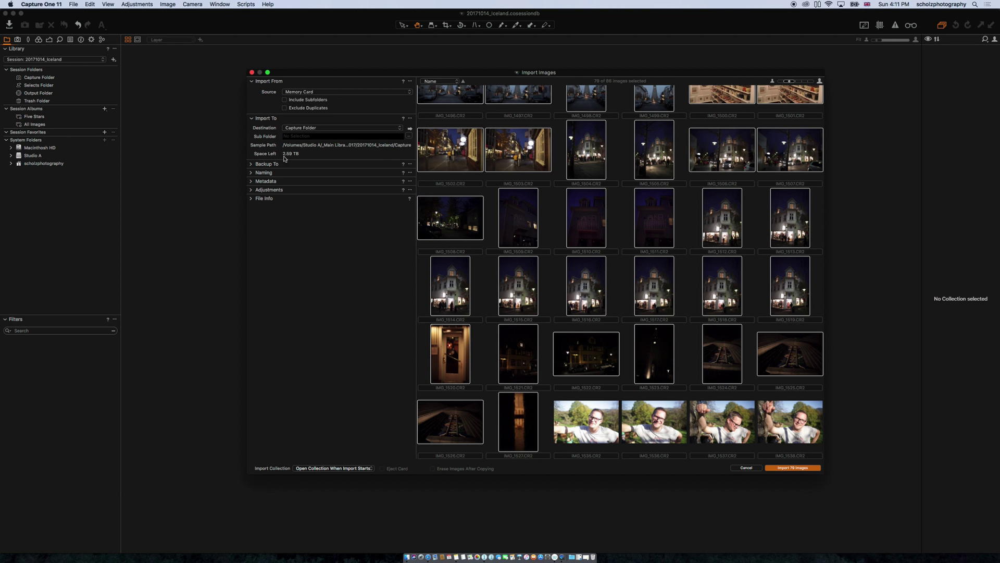
Collapse the Import To and Import From sections and expand the Backup To section.
left_click(251, 118)
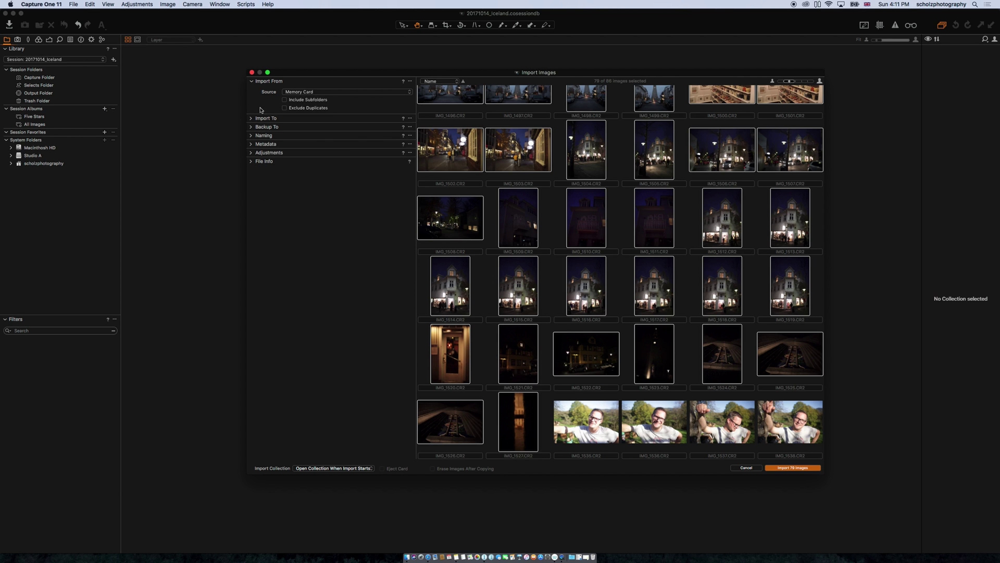
left_click(251, 82)
left_click(251, 98)
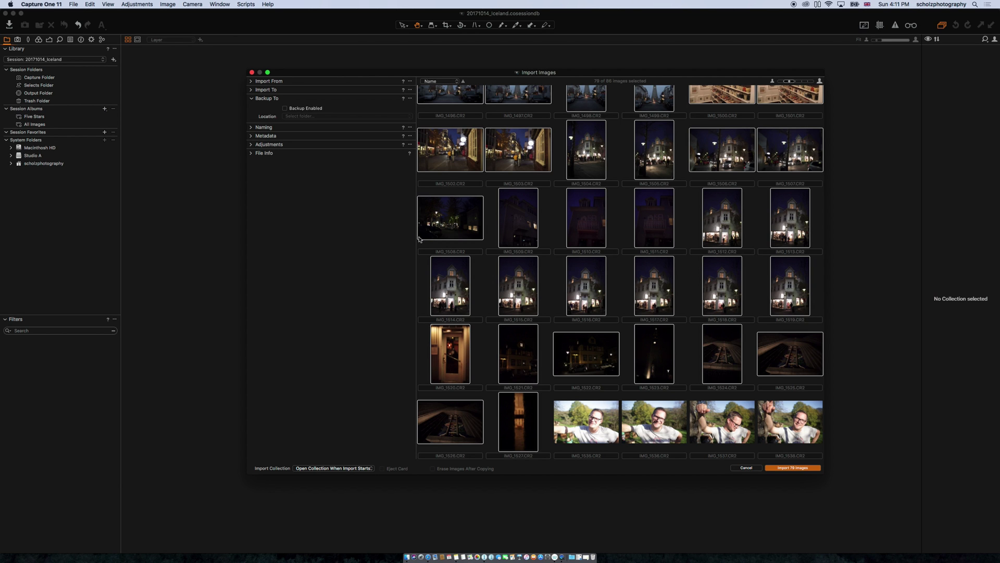
Turn on Backup Enabled, view the backup location choices, and collapse the Backup To section.
left_click(285, 109)
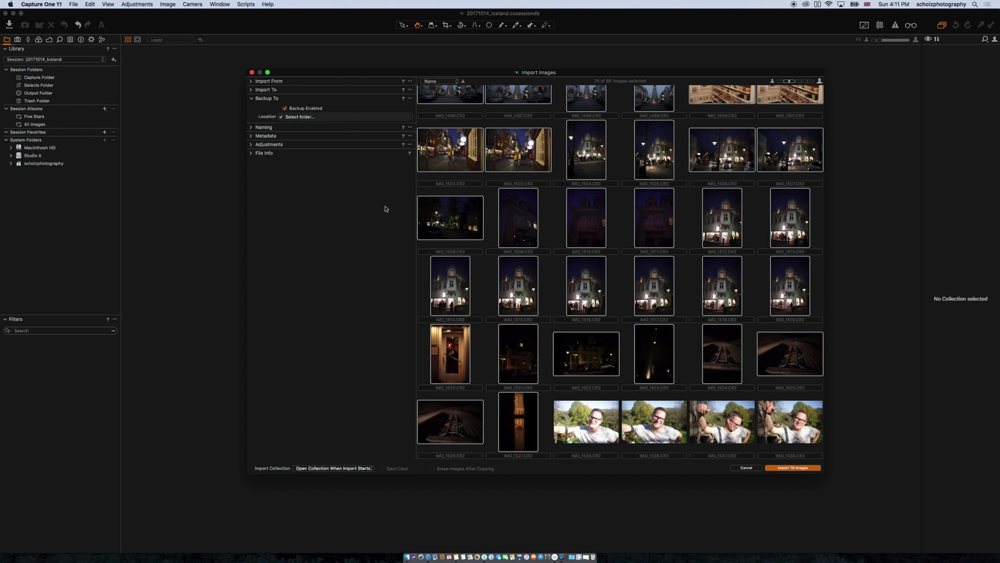
left_click(399, 123)
left_click(257, 99)
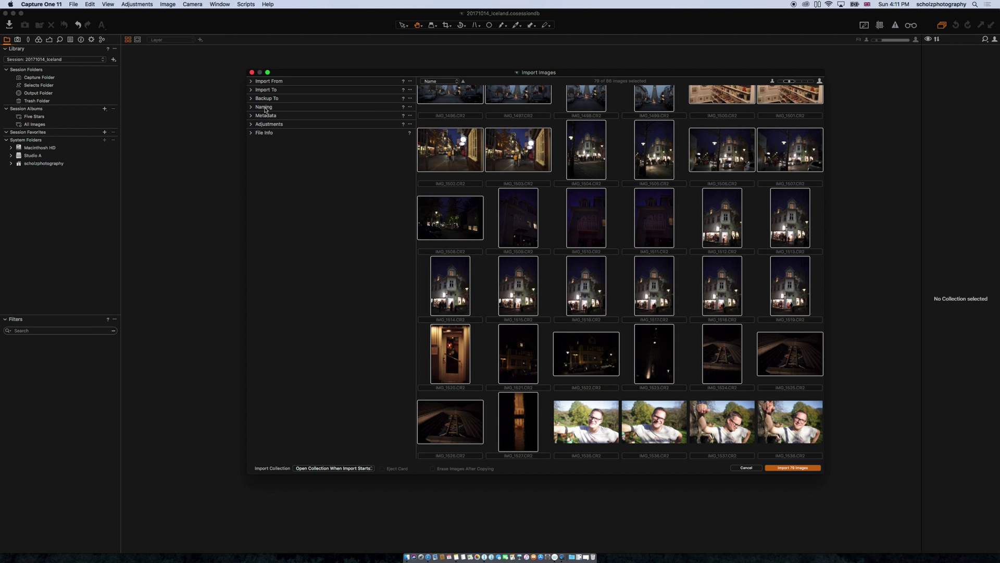
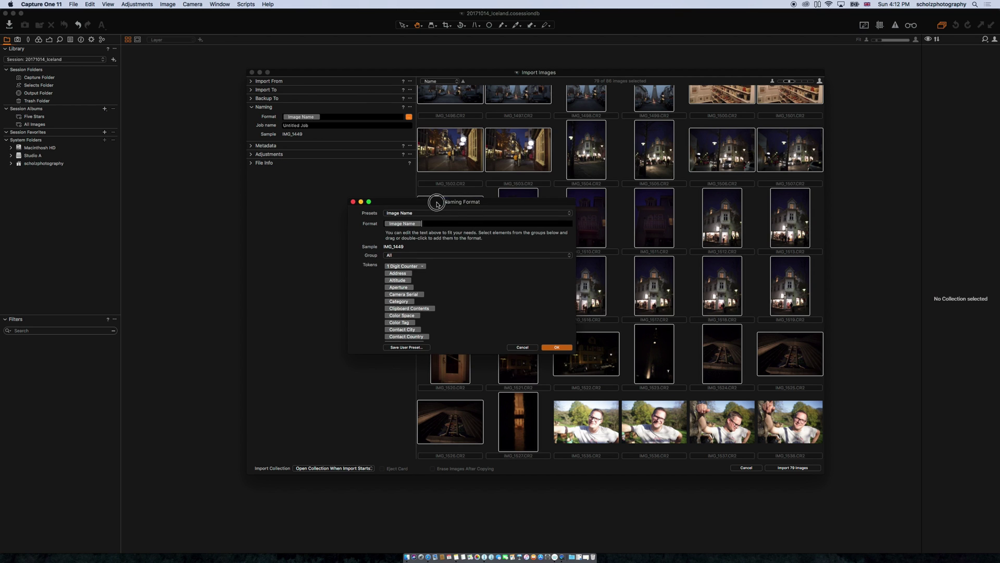
Reposition the Naming Format dialog, replace the Image Name token with Camera Serial, and empty the format again.
left_click_drag(439, 203, 450, 179)
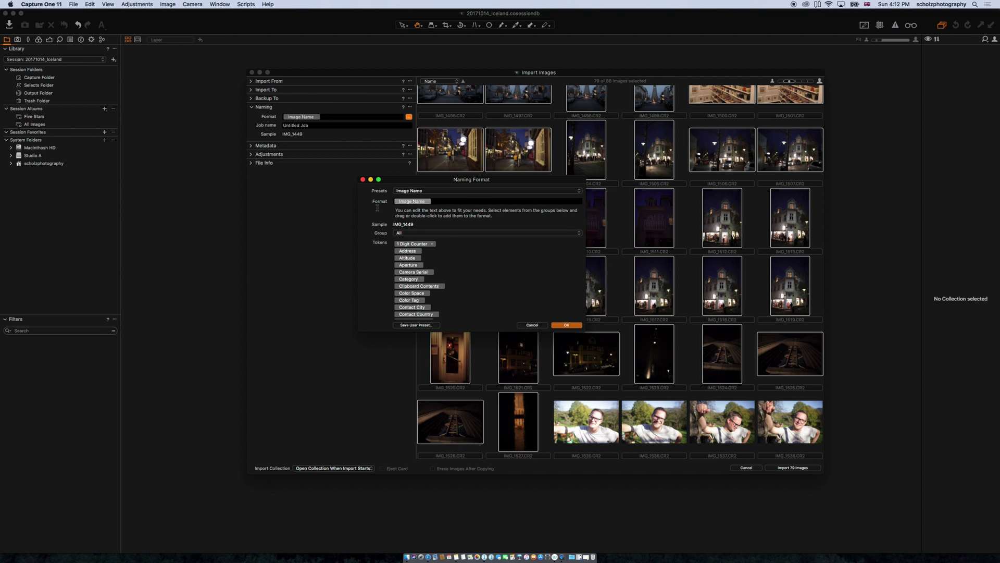
key("BackSpace")
left_click_drag(422, 265, 432, 204)
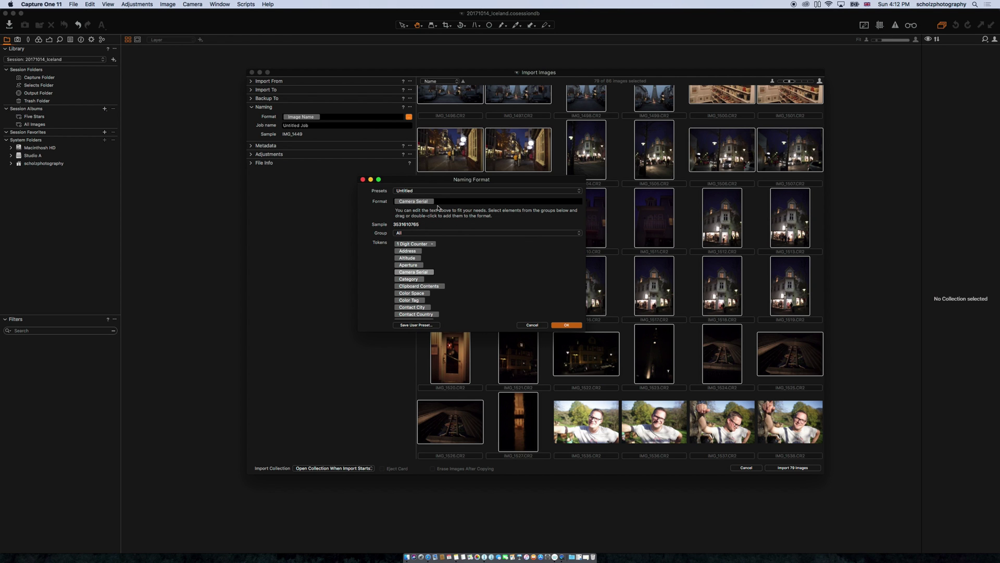
left_click(456, 202)
key("BackSpace")
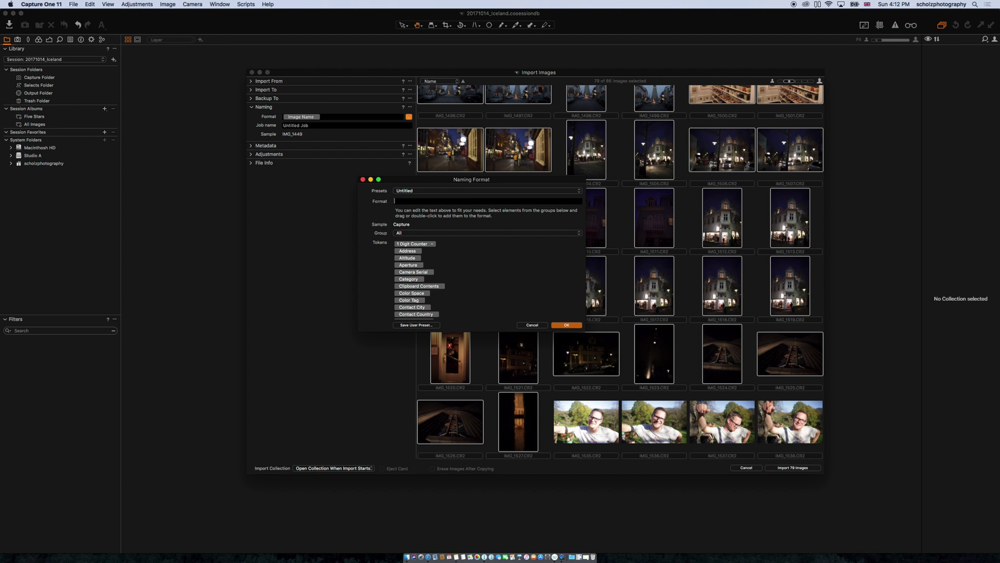
Try another token from the list in the naming format and remove it.
left_click_drag(409, 258, 431, 201)
key("BackSpace")
key("BackSpace")
Enlarge the Naming Format dialog and look through the whole list of available tokens.
scroll(427, 279, "down", 10)
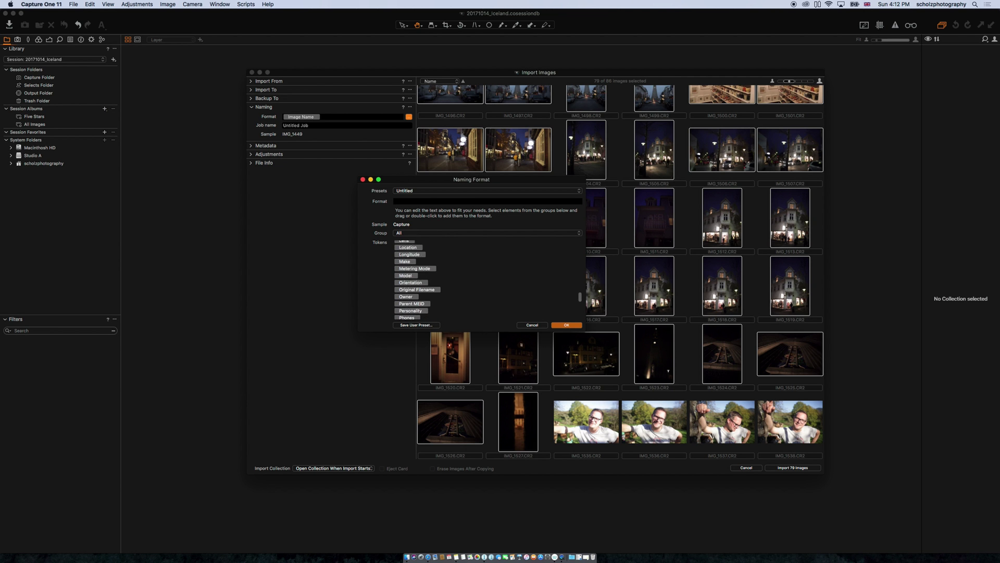
scroll(426, 280, "down", 5)
left_click_drag(583, 330, 672, 489)
scroll(427, 359, "up", 15)
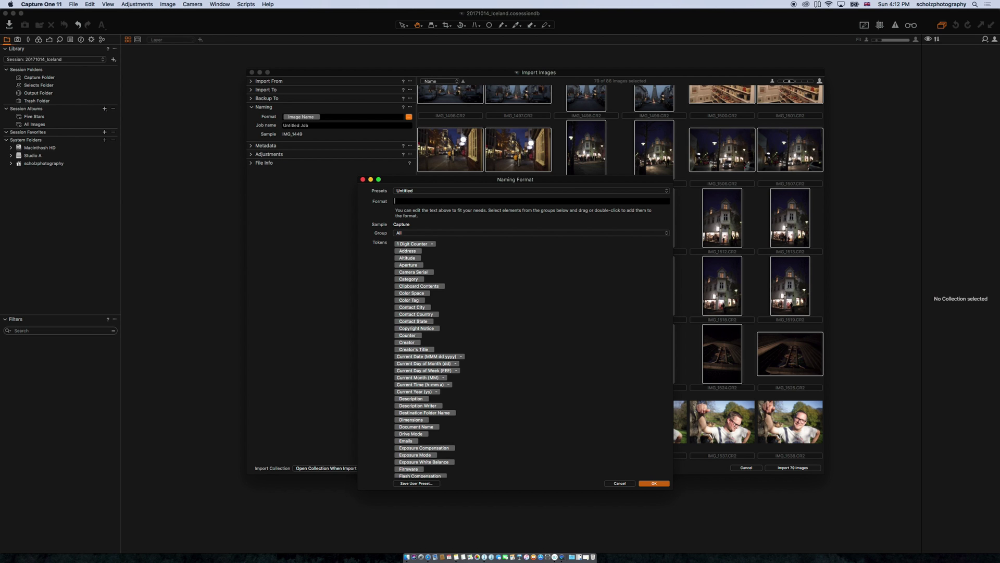
Enter 201 as plain text in the naming format, clear it, and look further down the token list.
type("201")
key("BackSpace")
key("BackSpace")
key("BackSpace")
key("BackSpace")
scroll(485, 368, "down", 5)
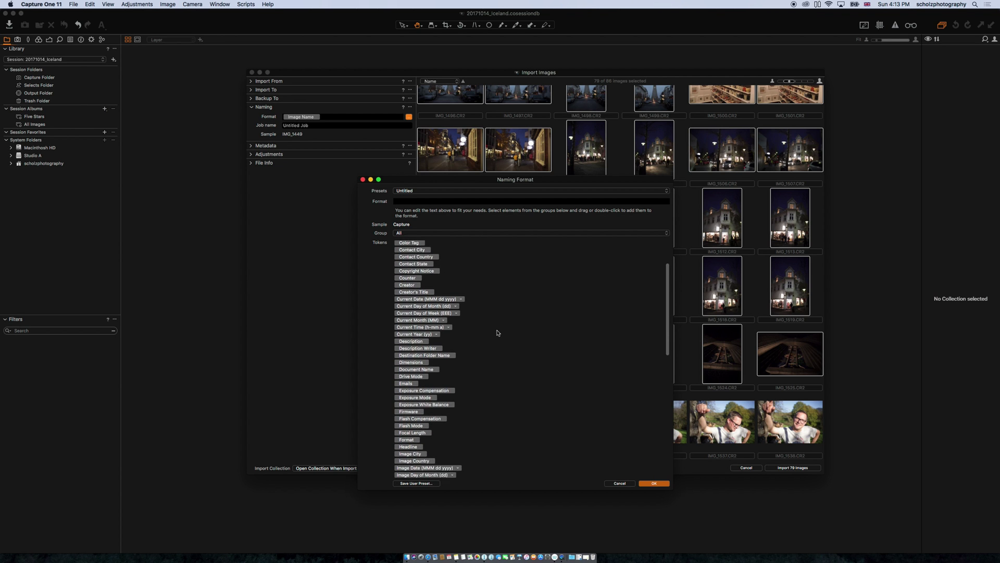
Add the Image Date token to the empty naming format and set its date style to yyyy-MM-dd HH.mm.ss.
scroll(497, 343, "up", 2)
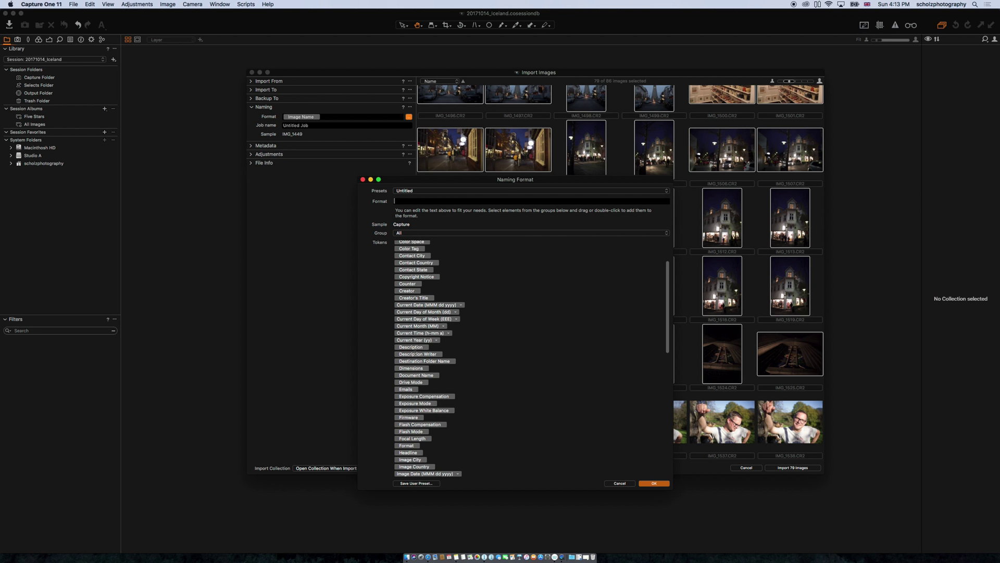
scroll(483, 393, "down", 7)
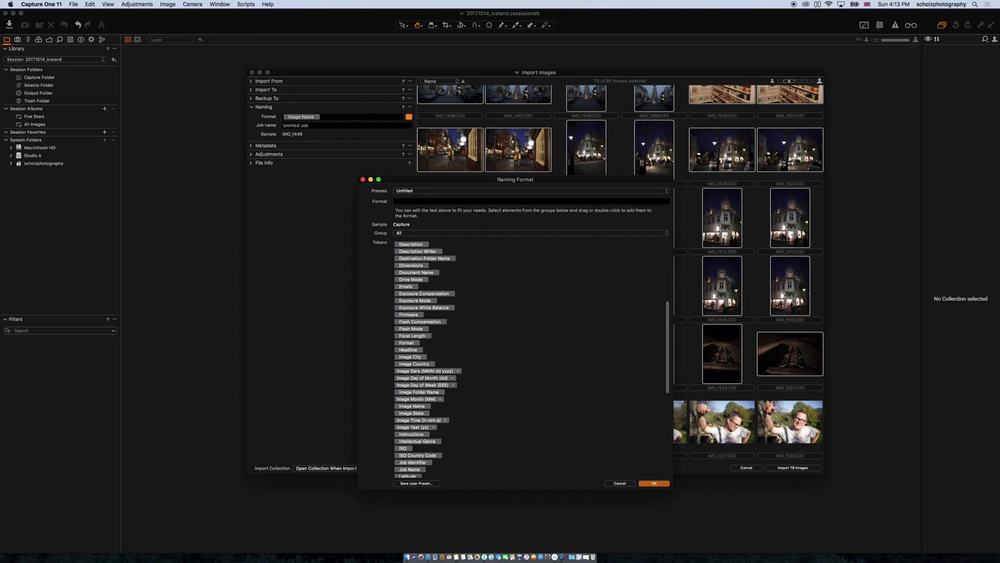
left_click(425, 371)
left_click_drag(426, 370, 424, 209)
left_click(457, 200)
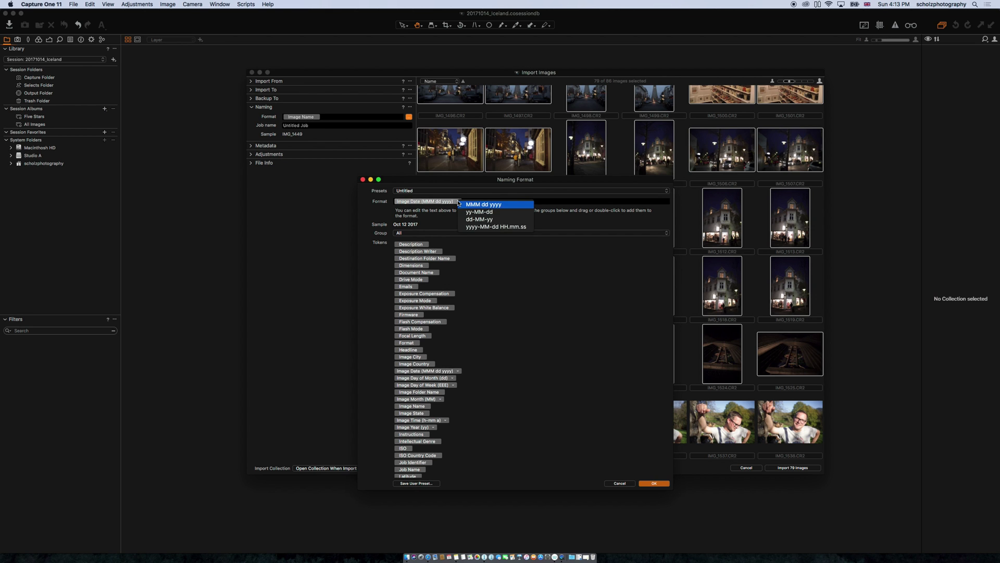
left_click(487, 227)
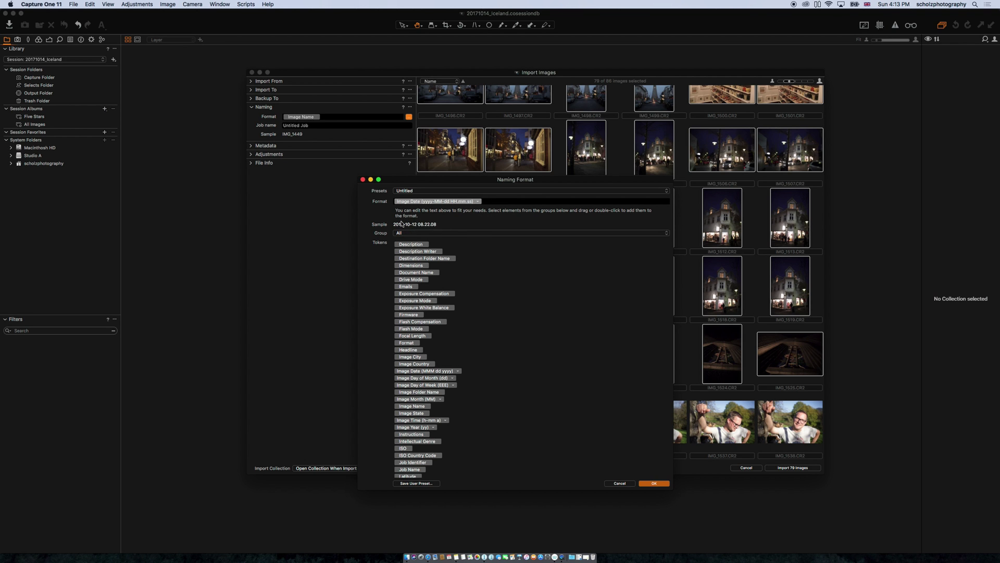
Try the MMM dd yyyy and dd-MM-yy styles on the Image Date token and settle on yy-MM-dd.
left_click(477, 201)
left_click(503, 216)
left_click(465, 203)
left_click(467, 205)
left_click(459, 202)
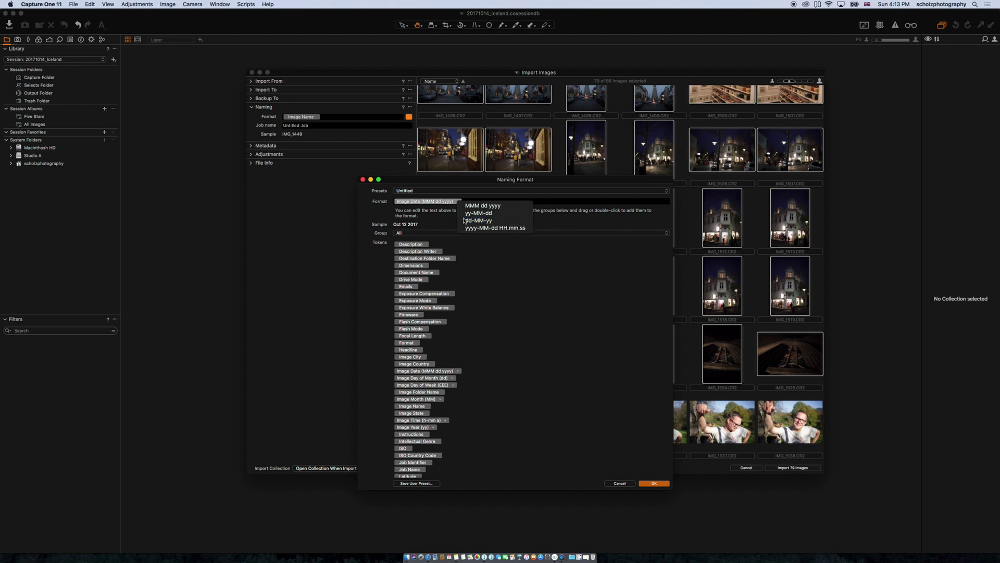
left_click(478, 221)
left_click(451, 201)
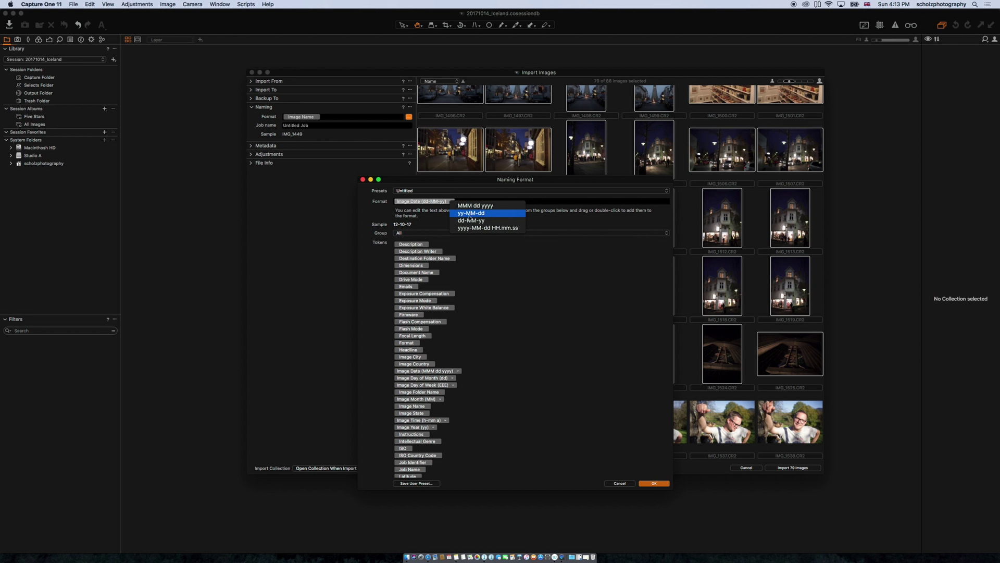
left_click(470, 215)
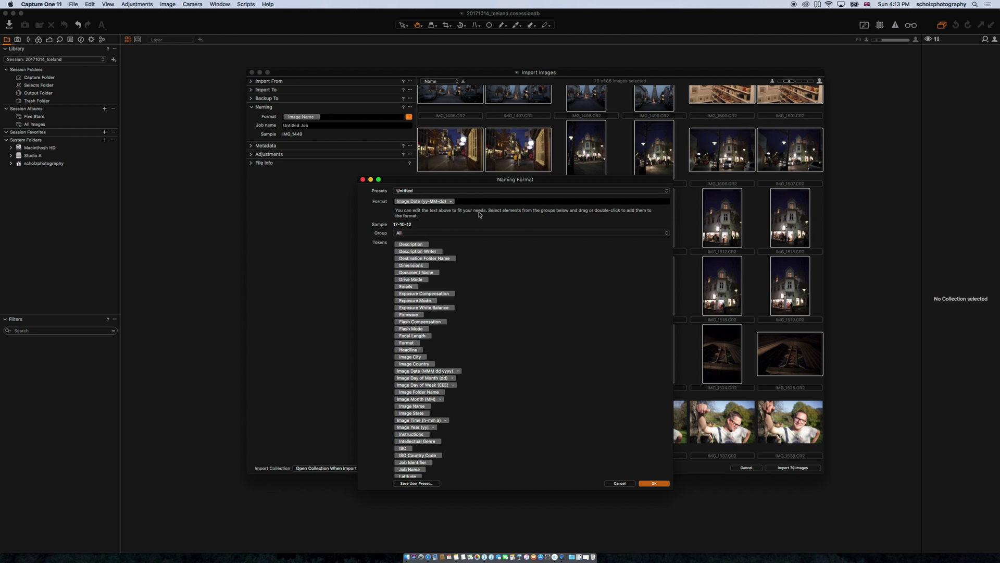
Append the text _Iceland_ and a counter token set to 3 Digit Counter after the image date.
type("_")
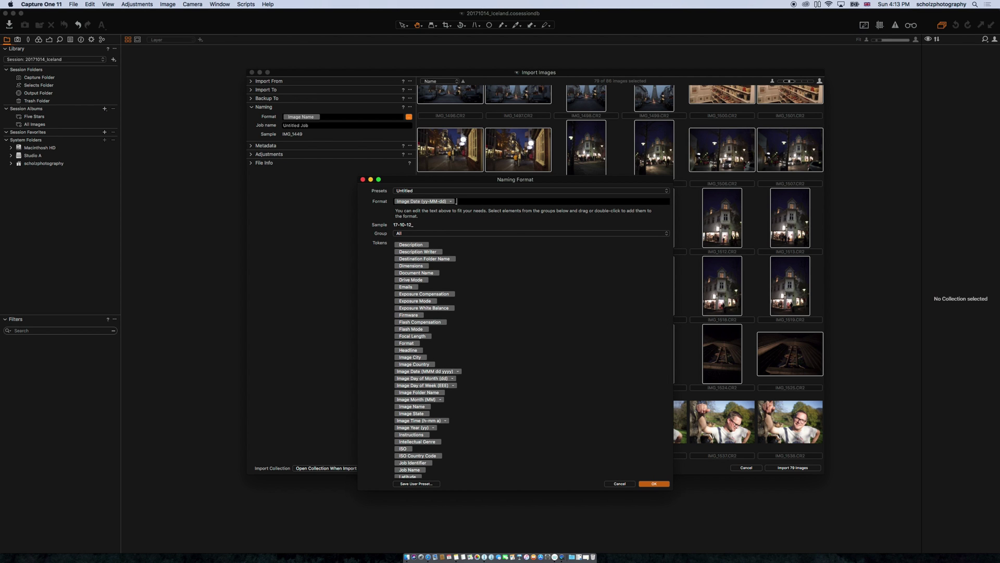
type("Iclr")
type("land_")
scroll(500, 323, "up", 10)
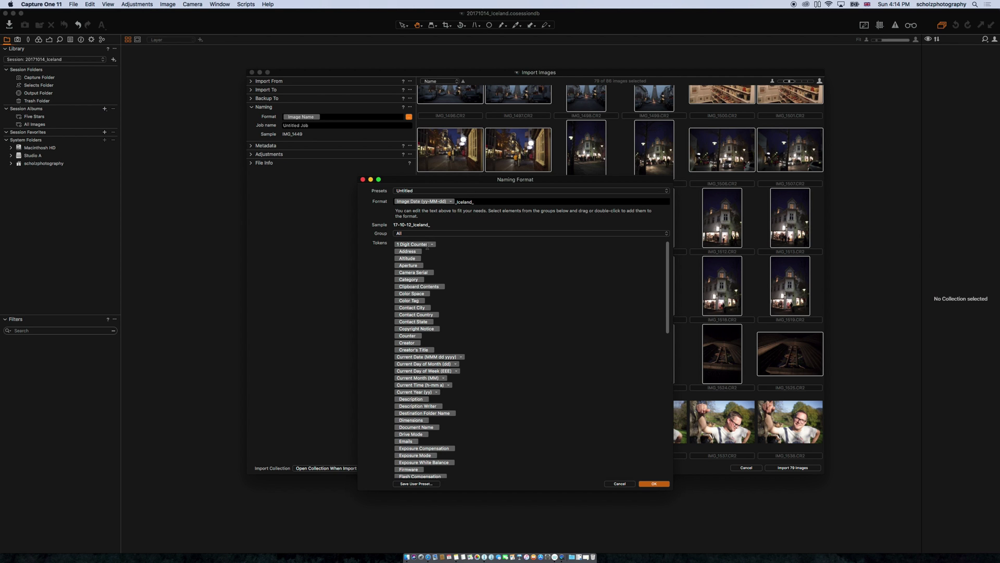
left_click_drag(427, 245, 506, 198)
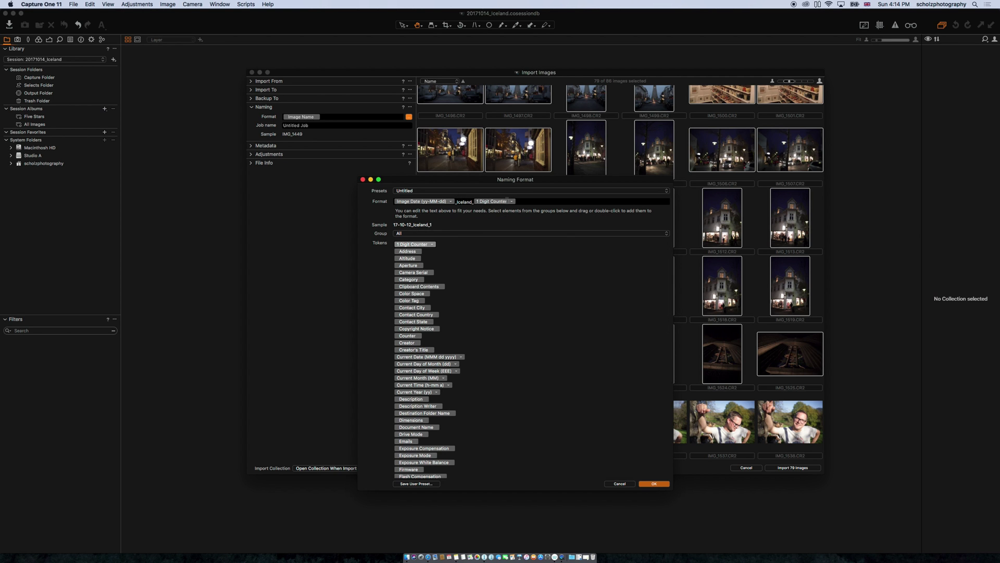
left_click(512, 202)
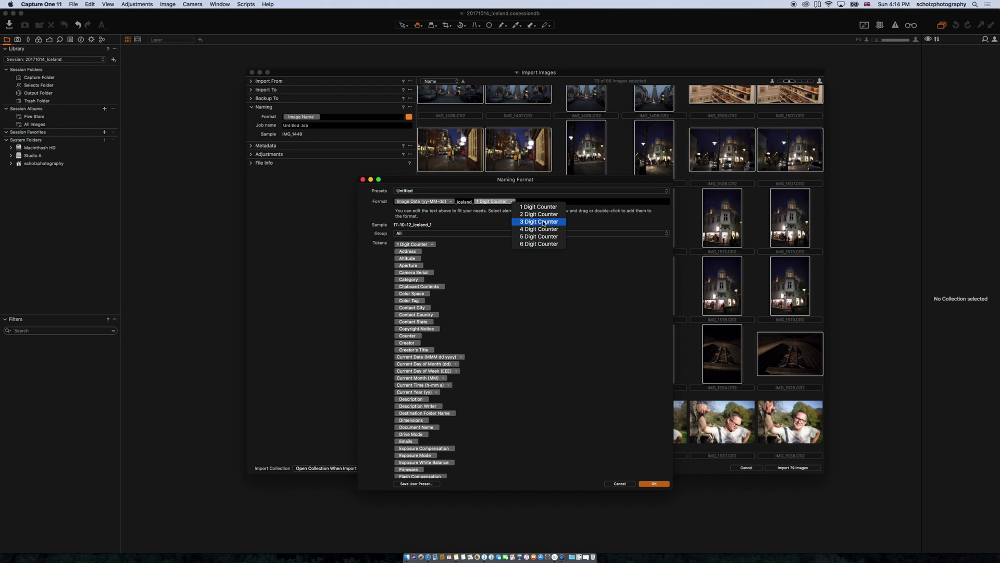
left_click(543, 222)
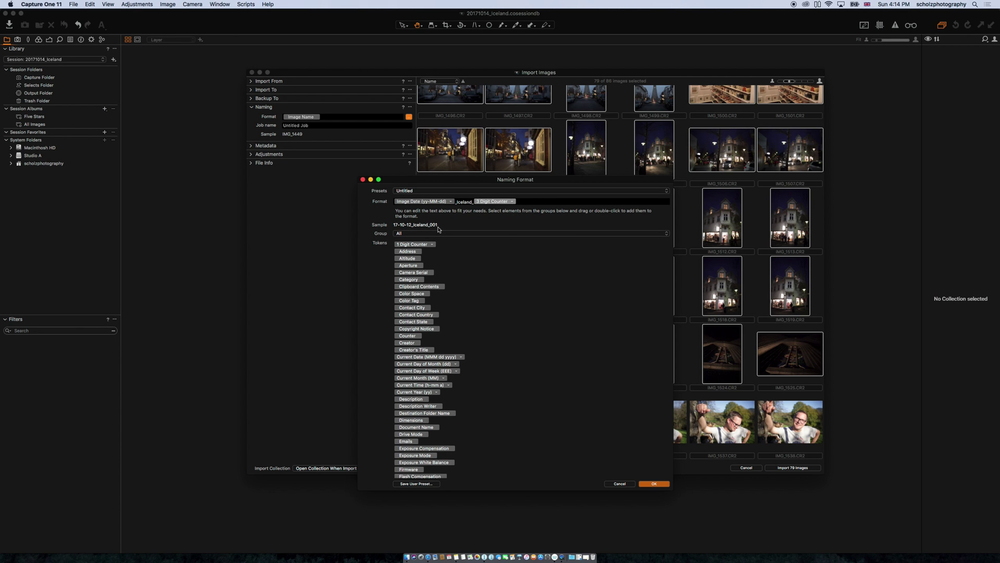
Switch the counter token to 4 Digit Counter and return it to 3 Digit Counter.
right_click(514, 203)
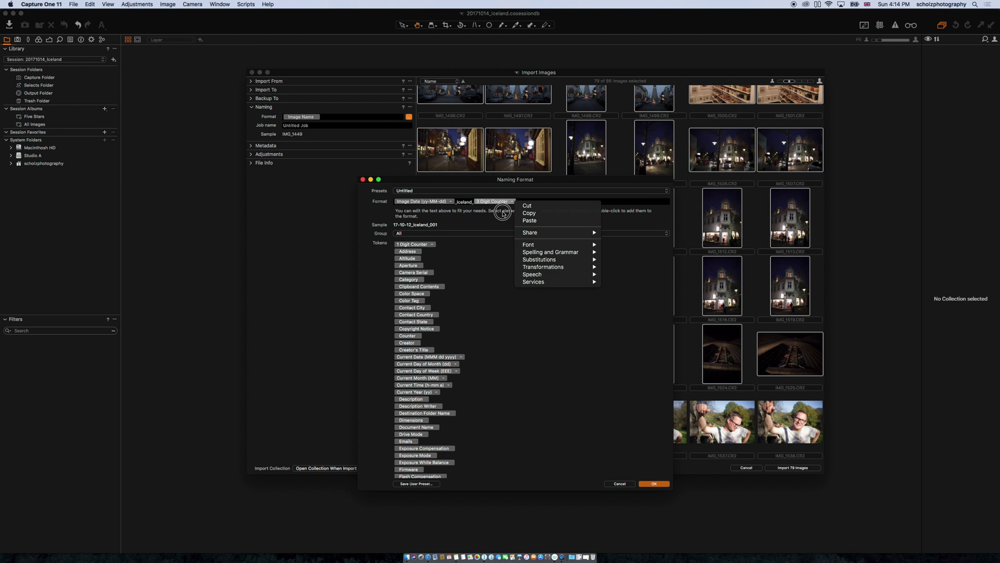
left_click(502, 212)
left_click(513, 201)
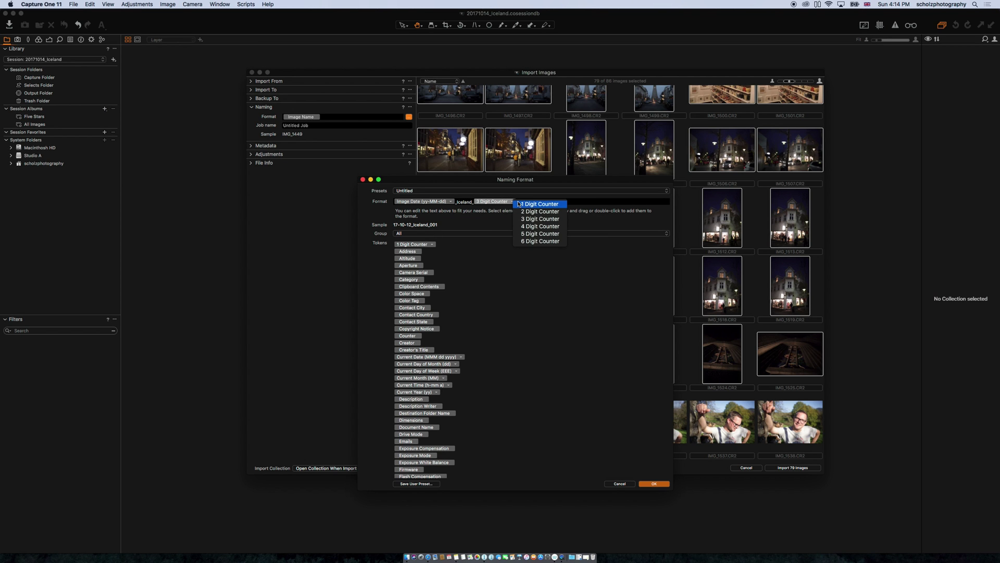
left_click(531, 226)
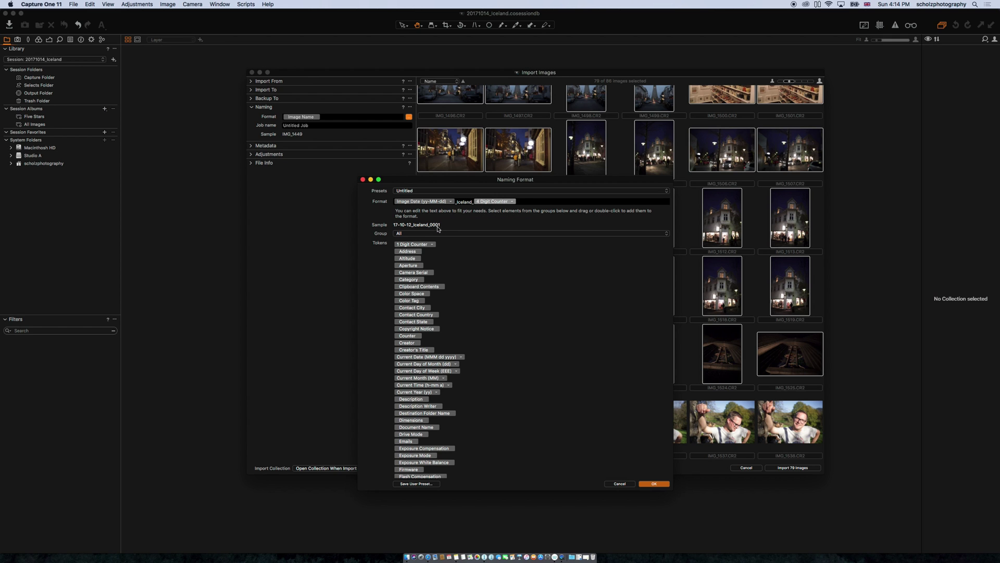
left_click(512, 203)
left_click(562, 216)
Check the available naming presets without choosing one and apply the custom naming format to the import.
left_click(657, 191)
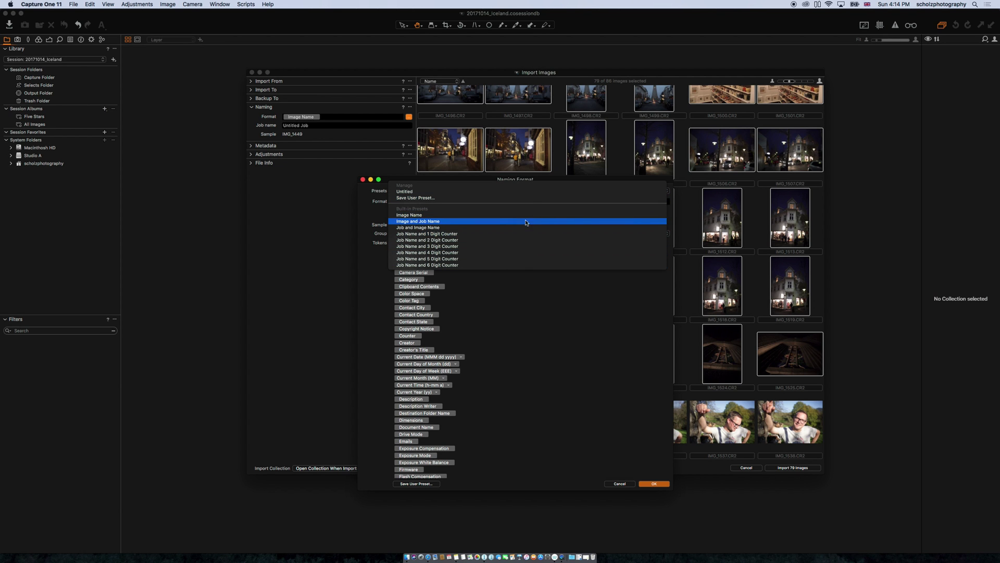
left_click(517, 322)
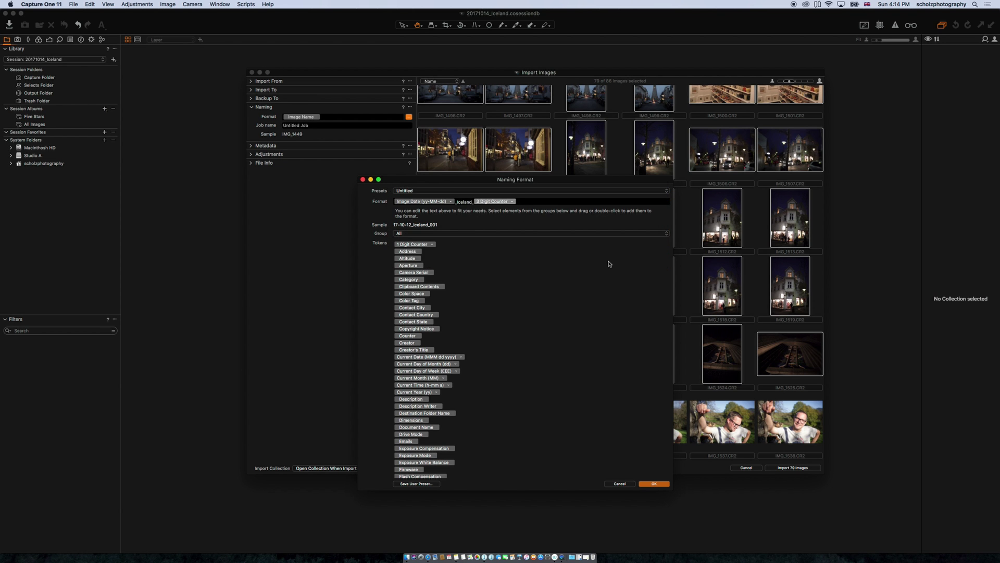
left_click(653, 483)
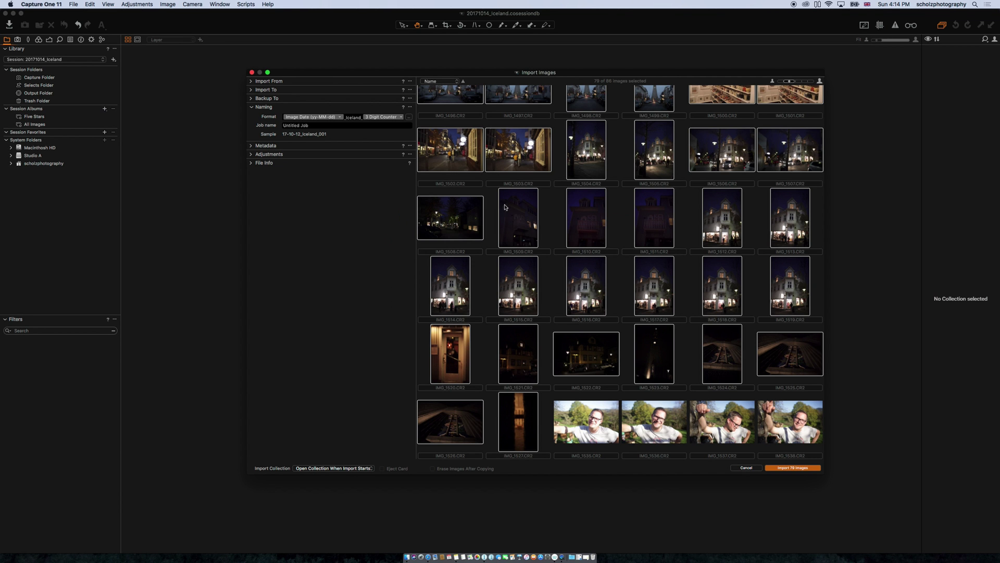
Set the import's job name to Outdoor Magazine Iceland travel.
left_click(307, 132)
type("Job")
key("BackSpace")
key("BackSpace")
key("BackSpace")
key("BackSpace")
type("Outdoor Magazine Icelan")
key("BackSpace")
key("BackSpace")
type("eland trave")
Enter the photographer's name as the copyright and fill in the description in the import metadata.
left_click(252, 146)
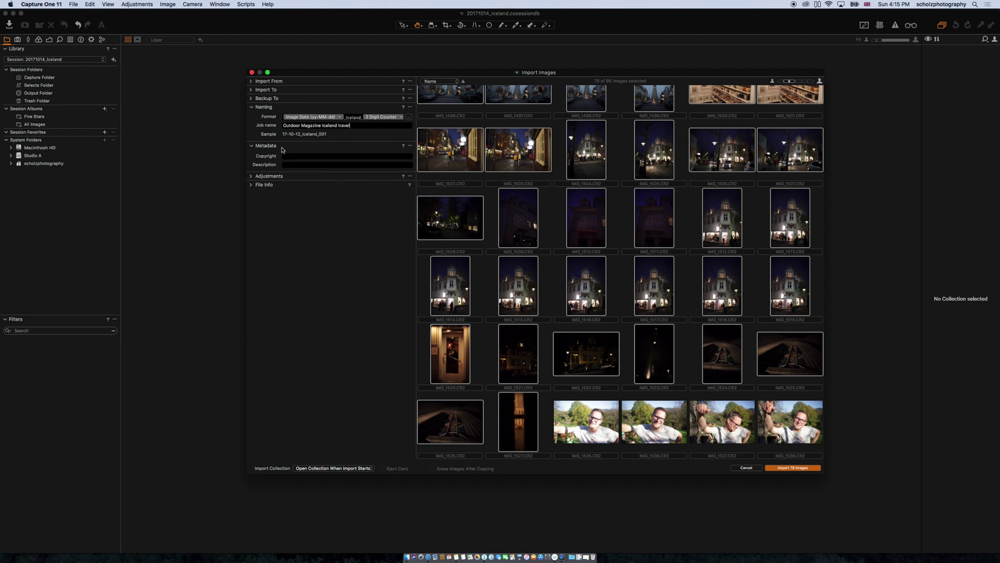
left_click(252, 107)
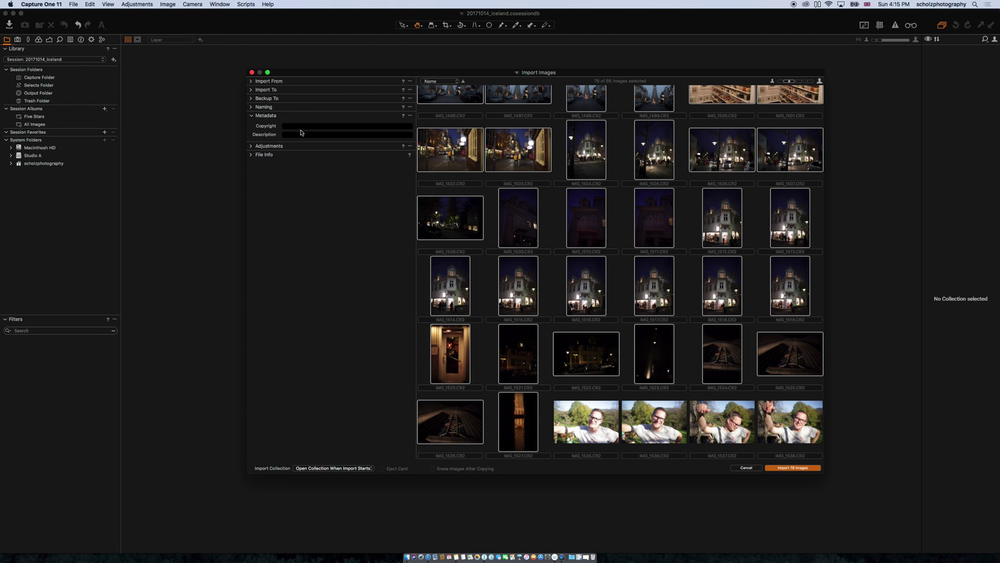
left_click(304, 126)
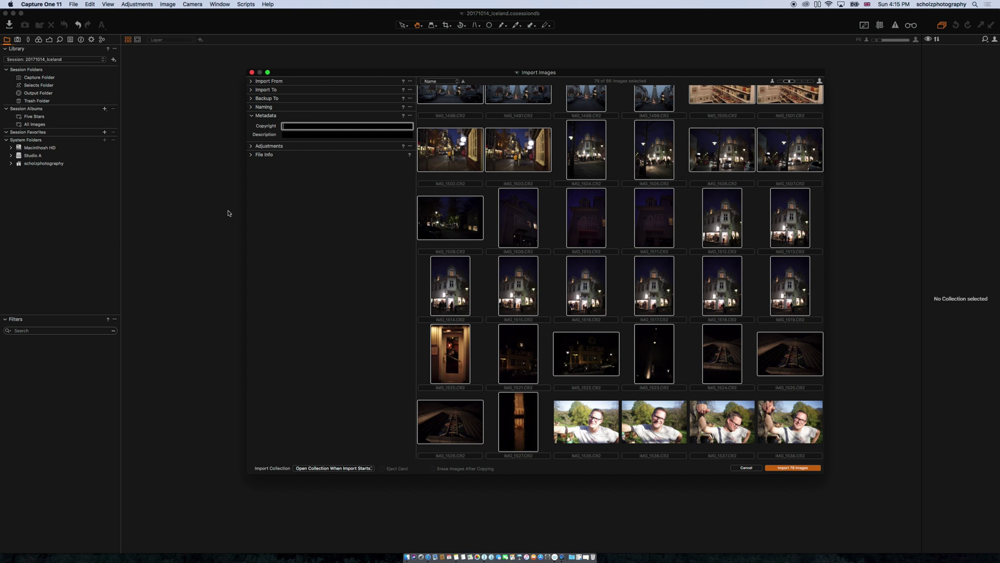
type("Michael Scholz")
left_click(306, 135)
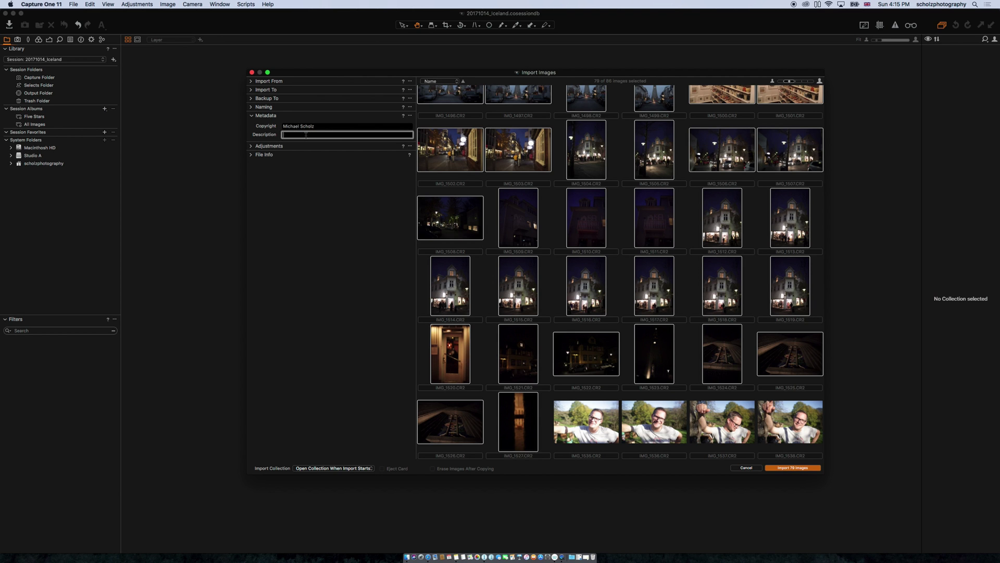
type("Ice")
type("017")
left_click(250, 115)
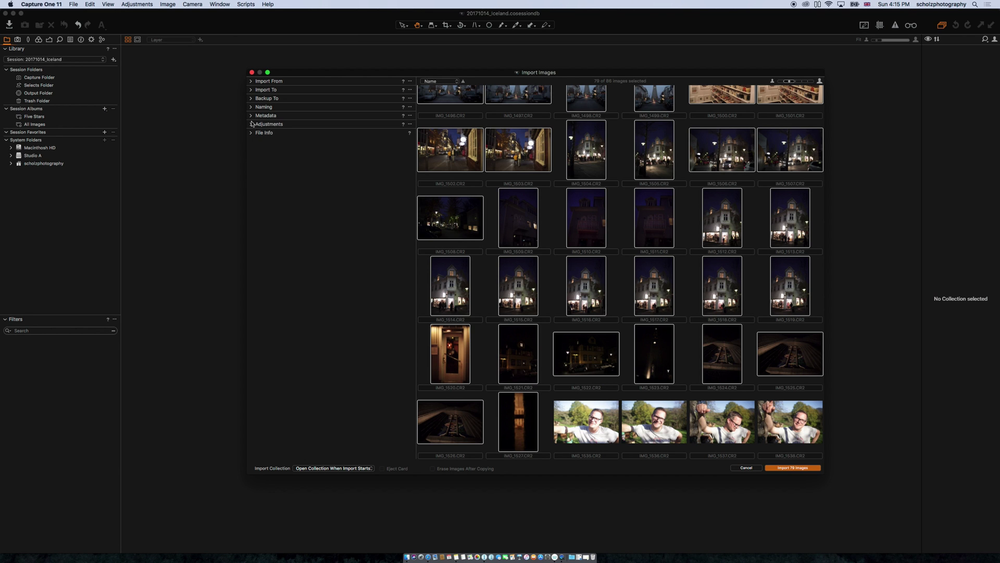
Add the built-in B&W - Film Grain 1 style to the import adjustments and remove it again.
left_click(250, 125)
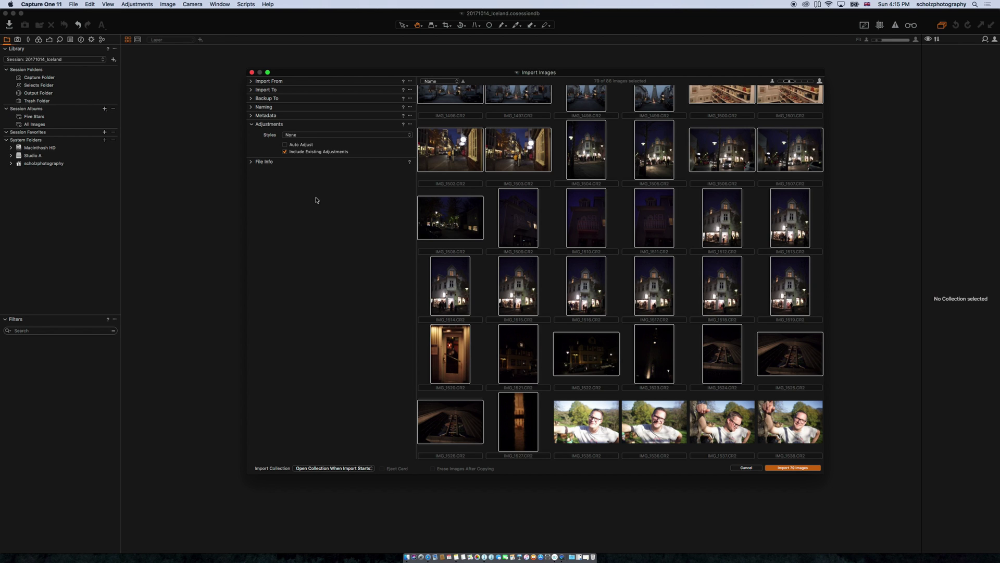
left_click(297, 136)
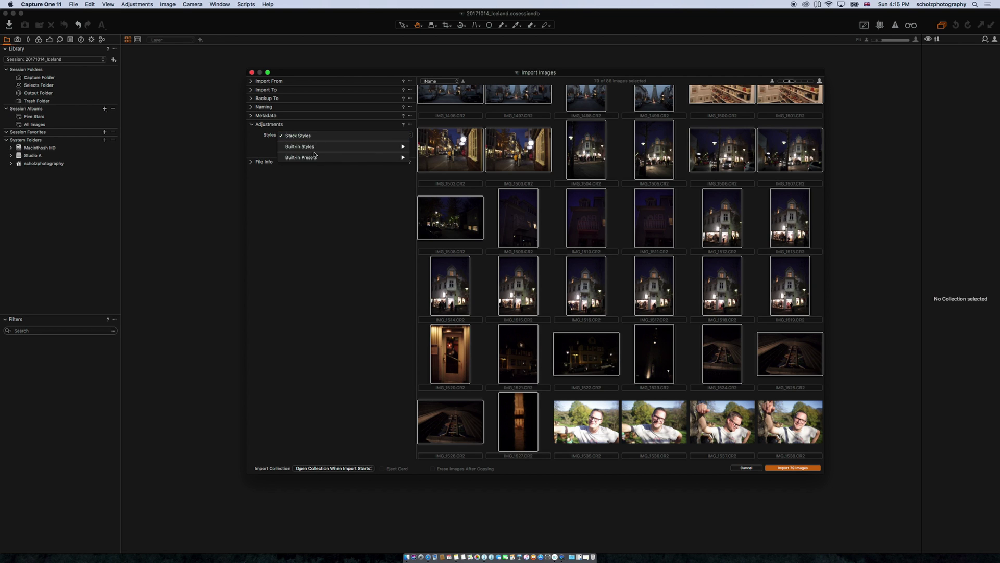
mouse_move(316, 147)
mouse_move(450, 149)
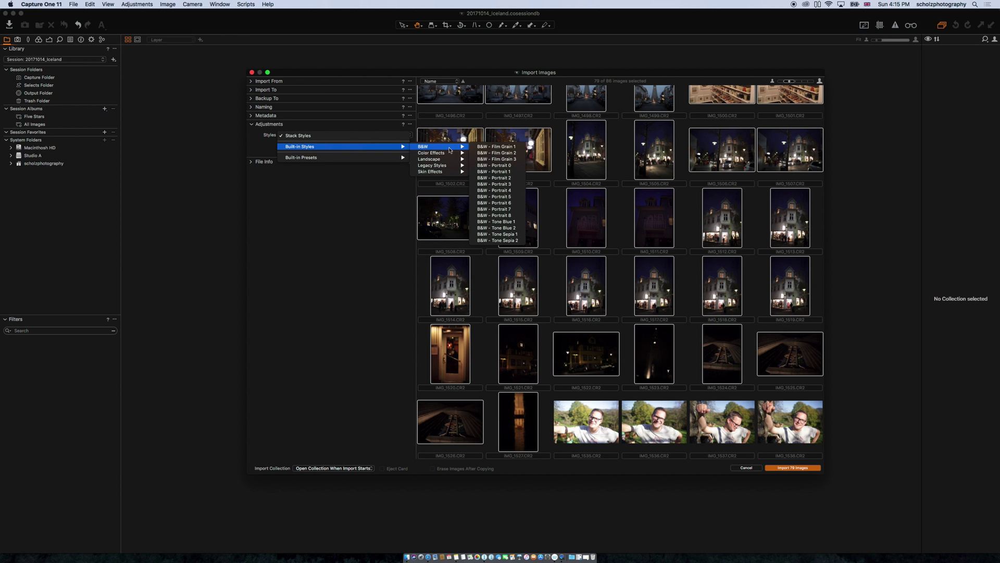
left_click(483, 147)
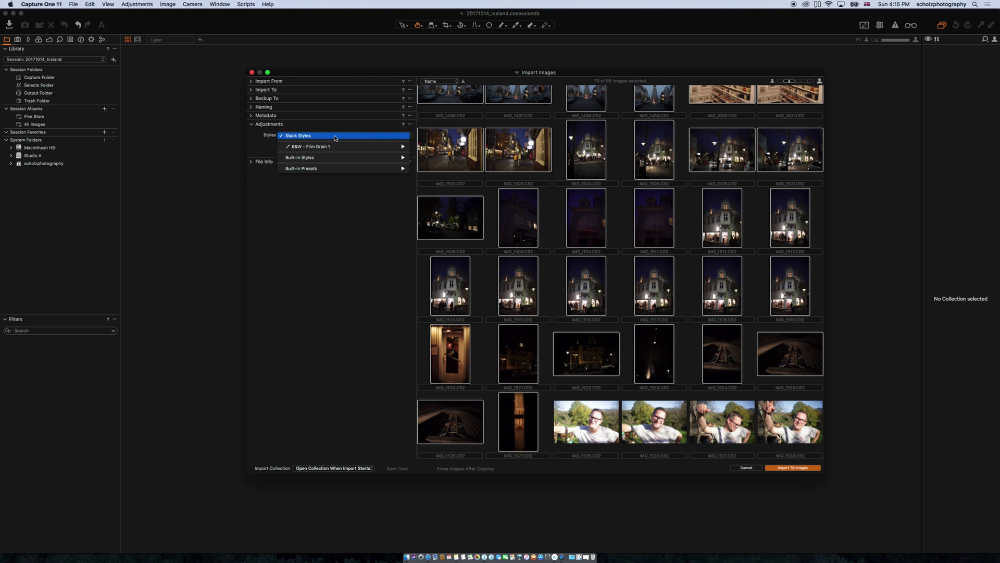
left_click(330, 135)
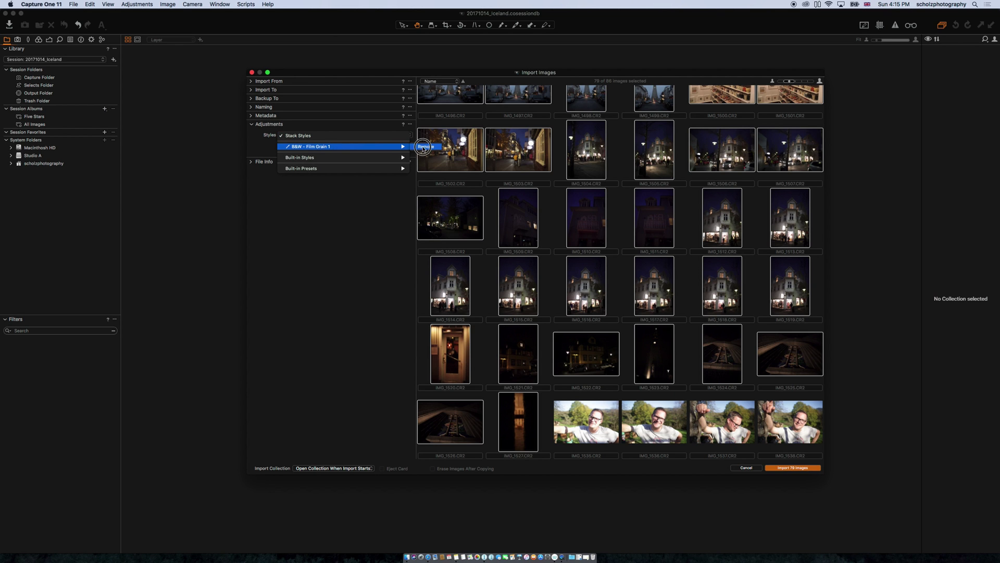
left_click(422, 147)
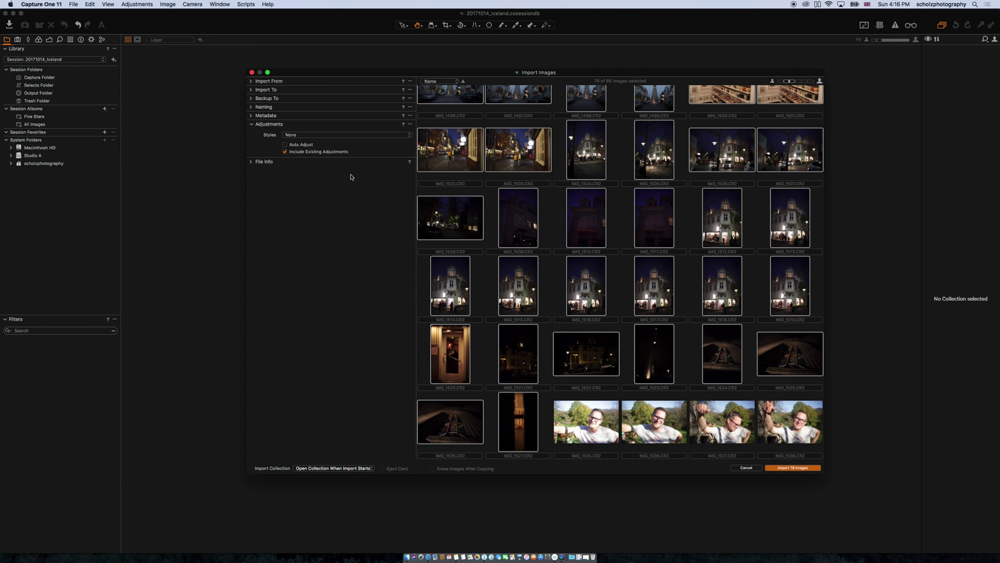
Turn off Include Existing Adjustments for the import and check the file information of the selected image.
left_click(285, 152)
left_click(258, 124)
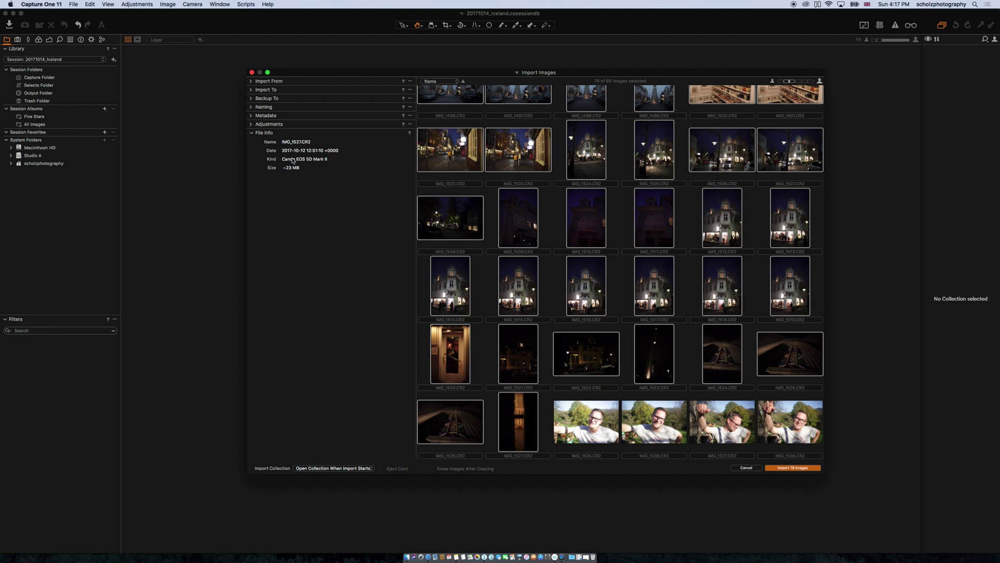
left_click(252, 133)
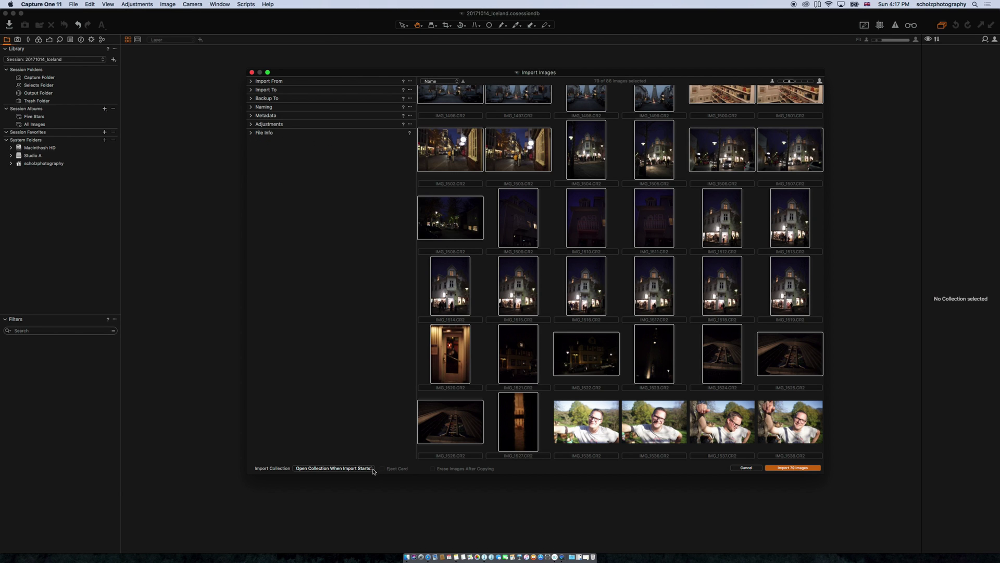
Keep the import collection set to Open Collection When Import Starts and import the 79 selected images from the Memory Card.
left_click(253, 81)
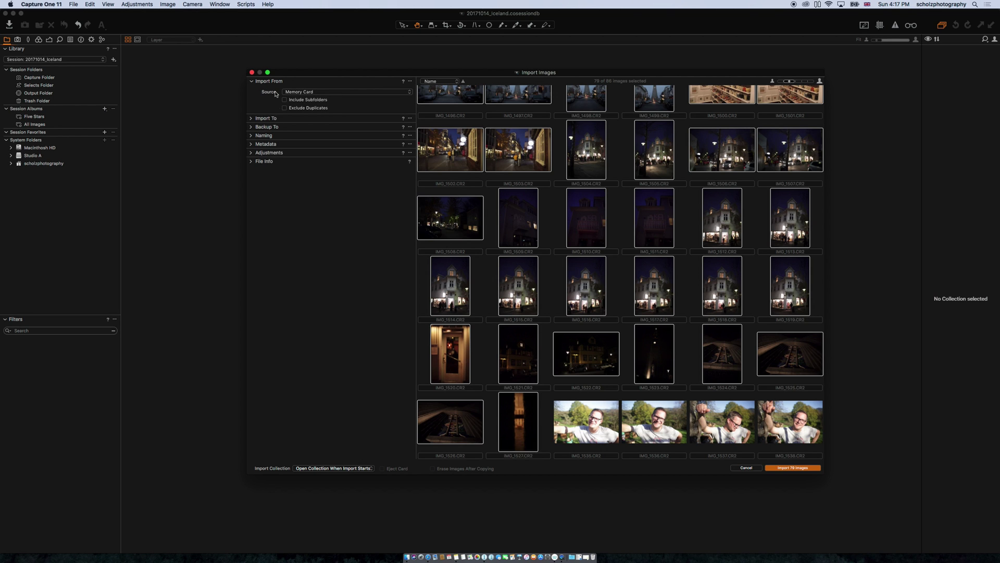
left_click(371, 469)
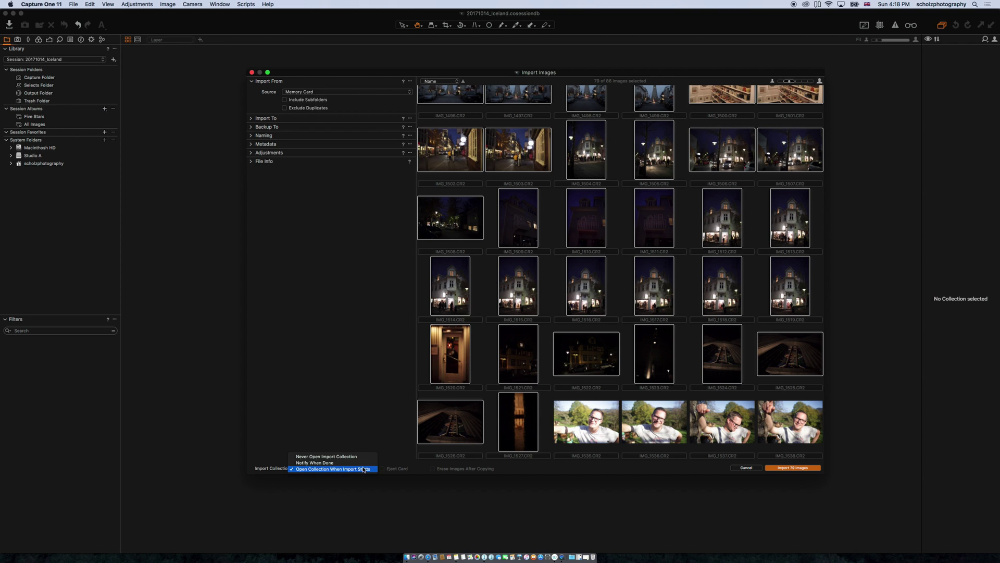
left_click(364, 470)
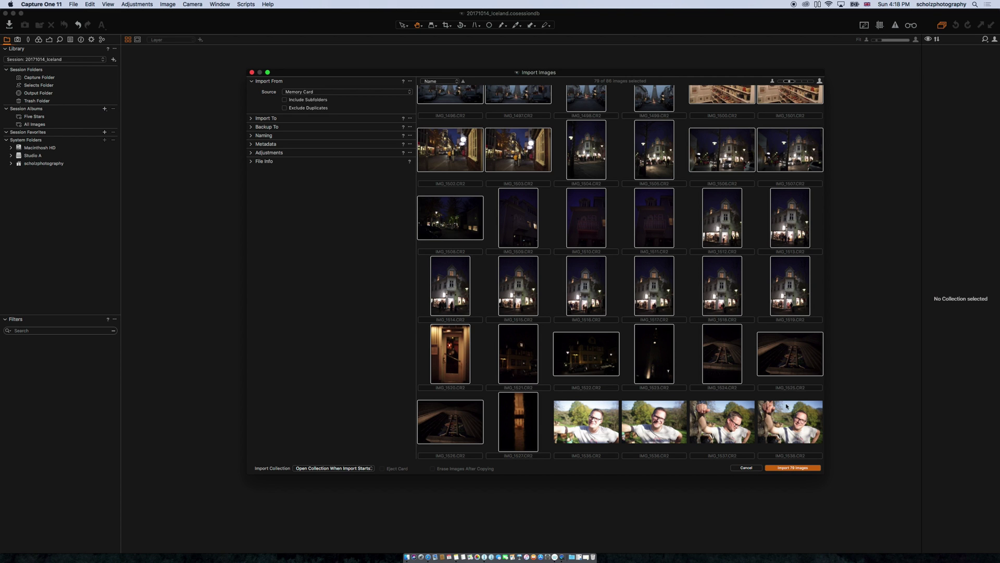
left_click(784, 469)
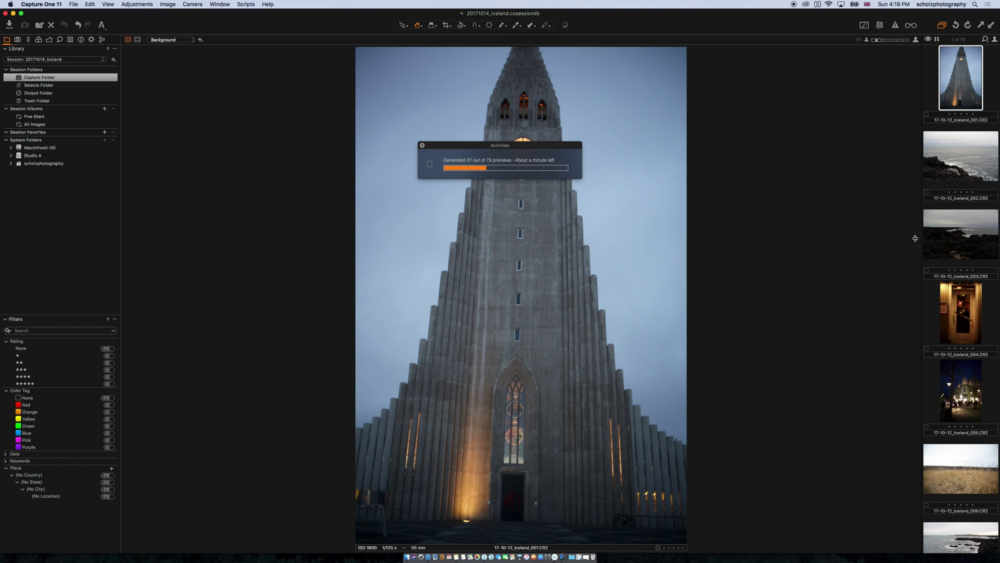
View the photo 17-10-12_Iceland_002 and check the available preview image sizes in the image preferences without changing the setting.
left_click(959, 179)
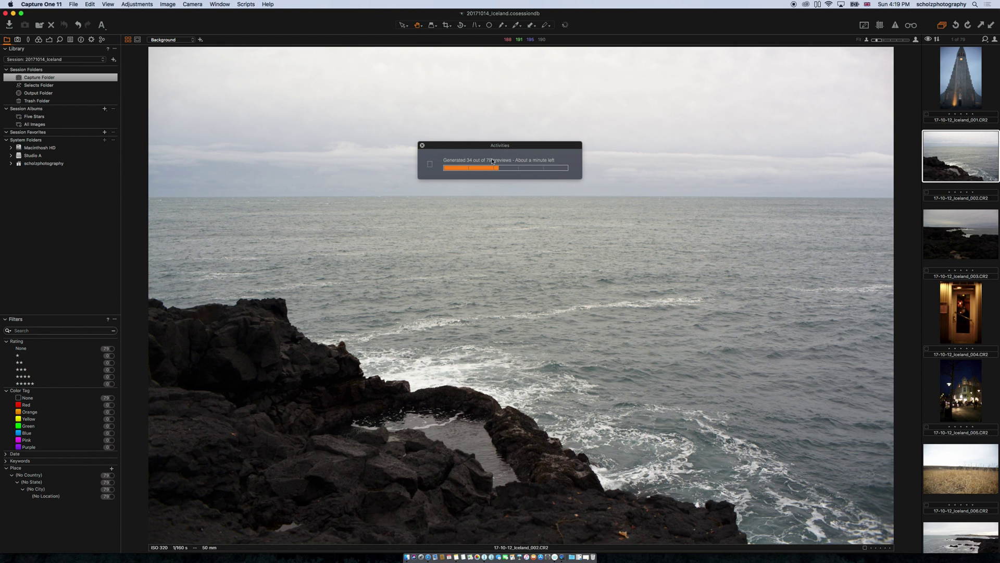
left_click(73, 4)
left_click(55, 26)
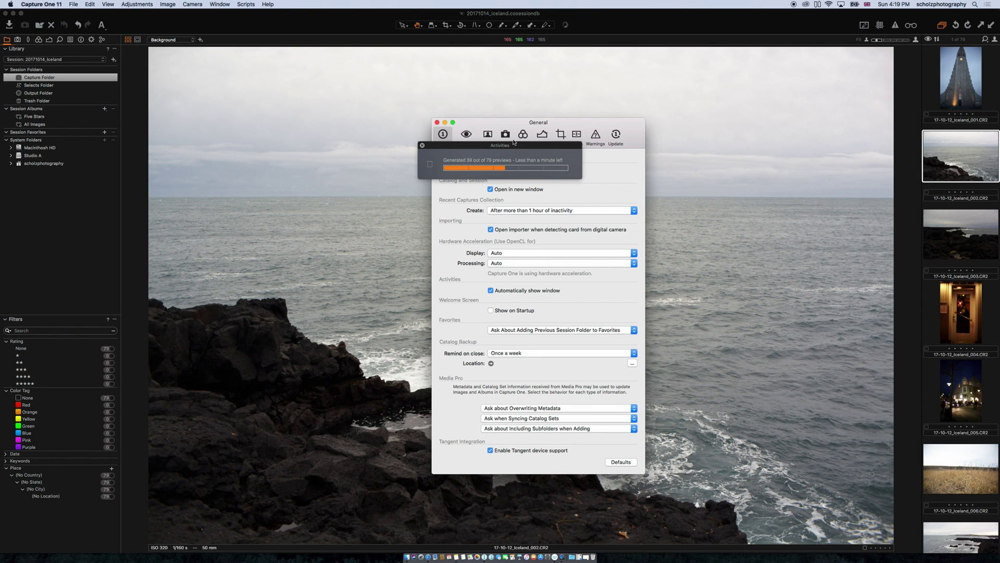
left_click_drag(515, 148, 329, 99)
left_click(495, 139)
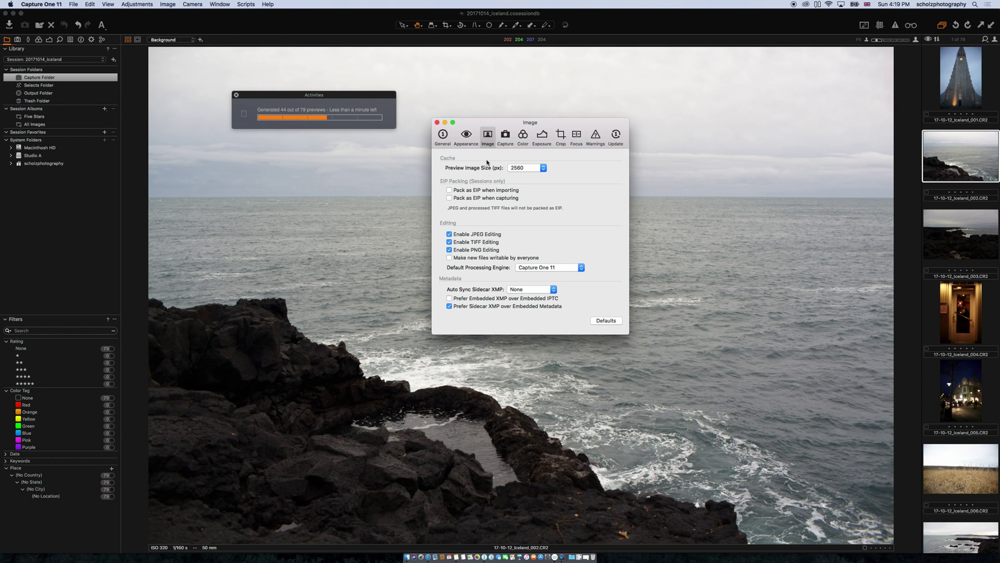
left_click(541, 168)
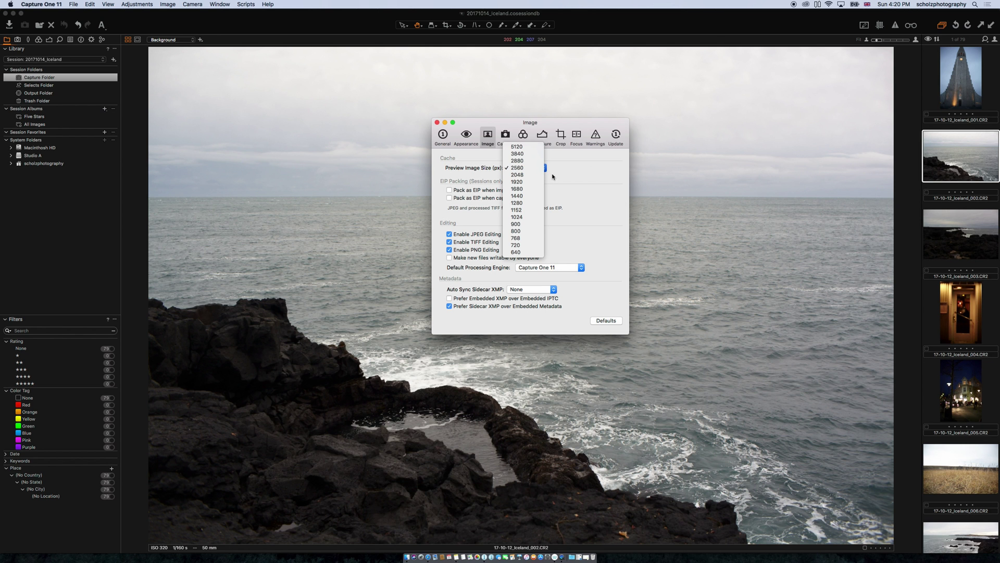
left_click(583, 168)
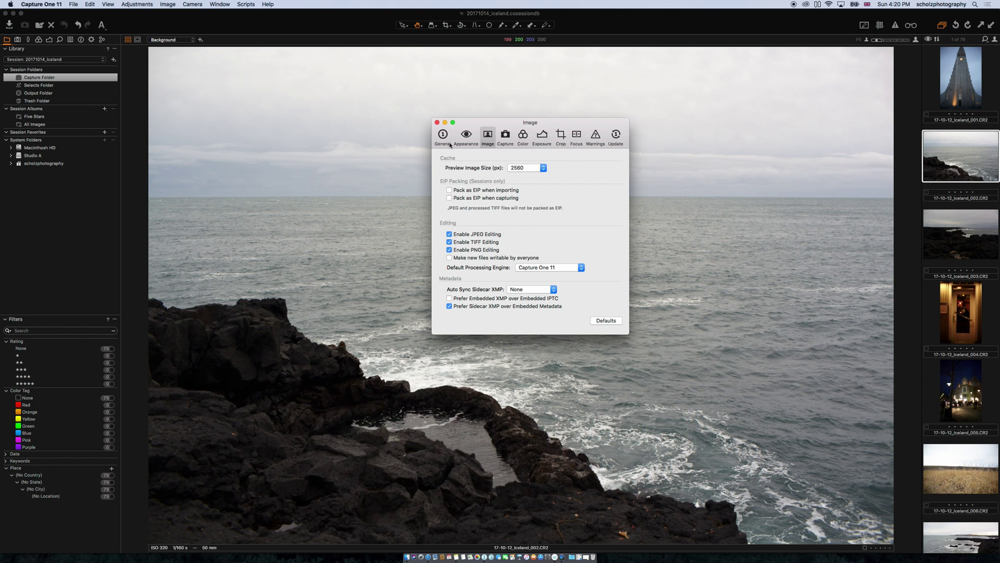
left_click(436, 122)
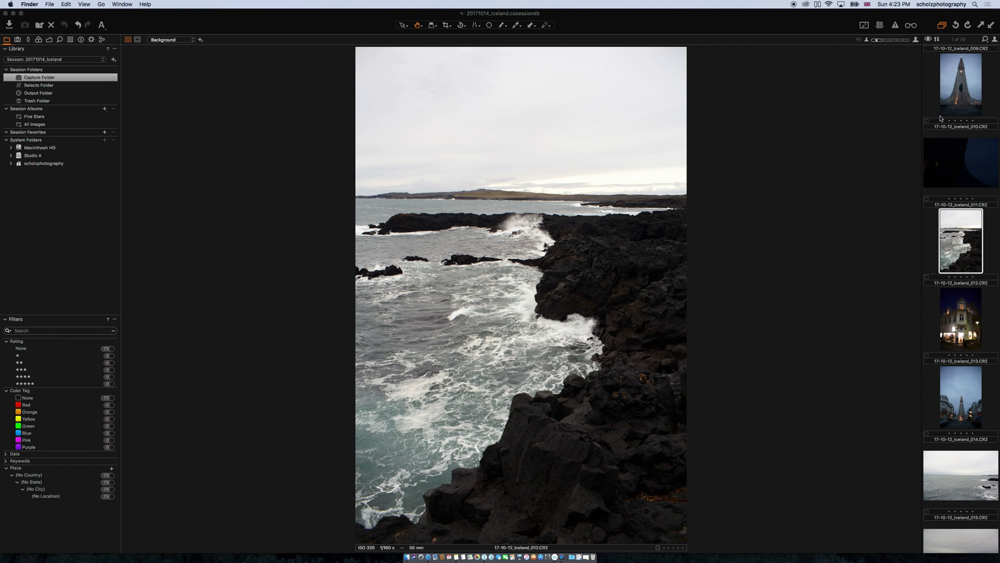
Browse the imported photos, viewing 17-10-12_Iceland_010, 17-10-12_Iceland_006 and 17-10-12_Iceland_007 at full viewer size.
left_click(940, 119)
left_click(941, 104)
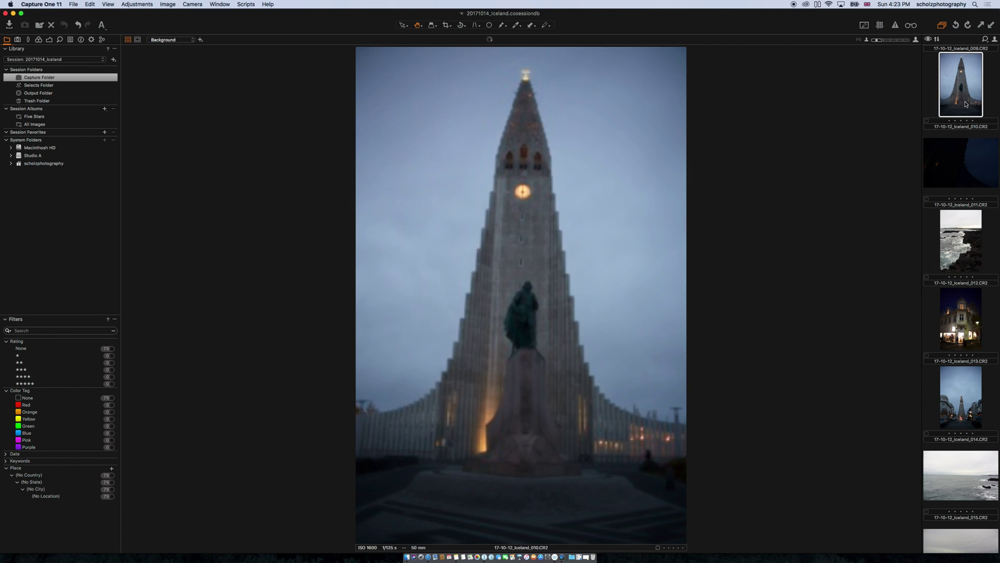
scroll(947, 239, "up", 4)
left_click(954, 300)
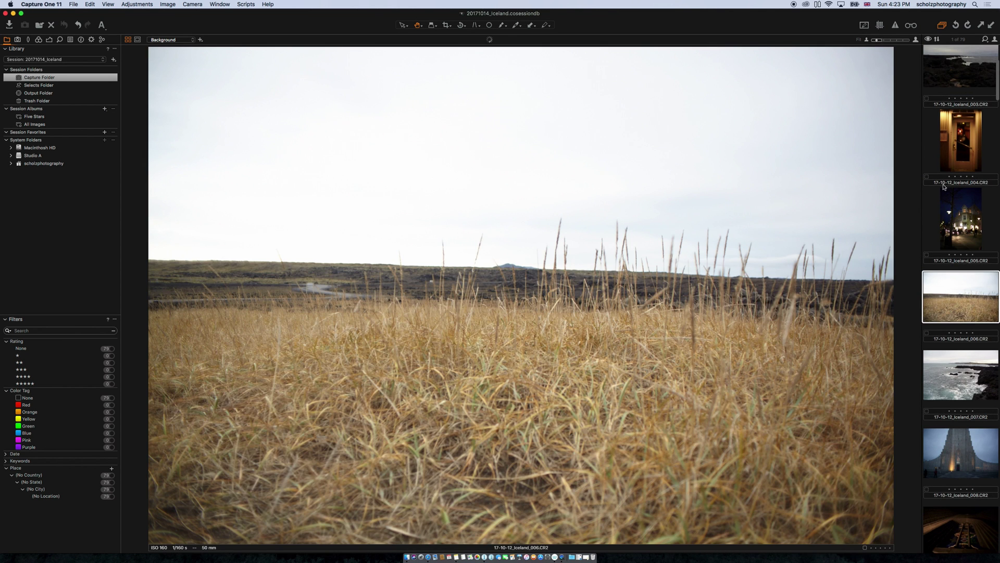
scroll(963, 278, "down", 2)
scroll(972, 227, "down", 4)
left_click(962, 95)
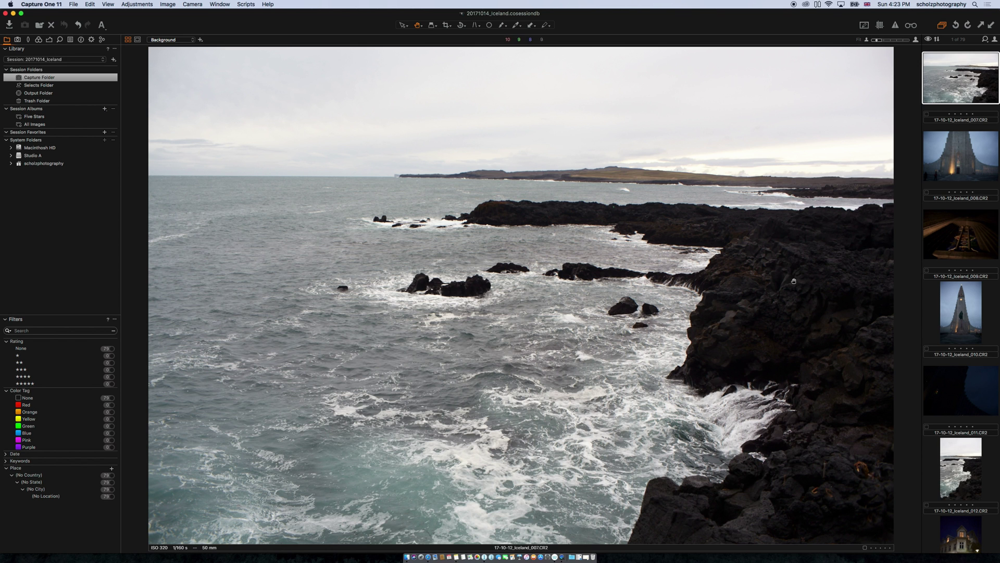
Switch to the Finder desktop and open the Studio A drive.
key("ctrl+Up")
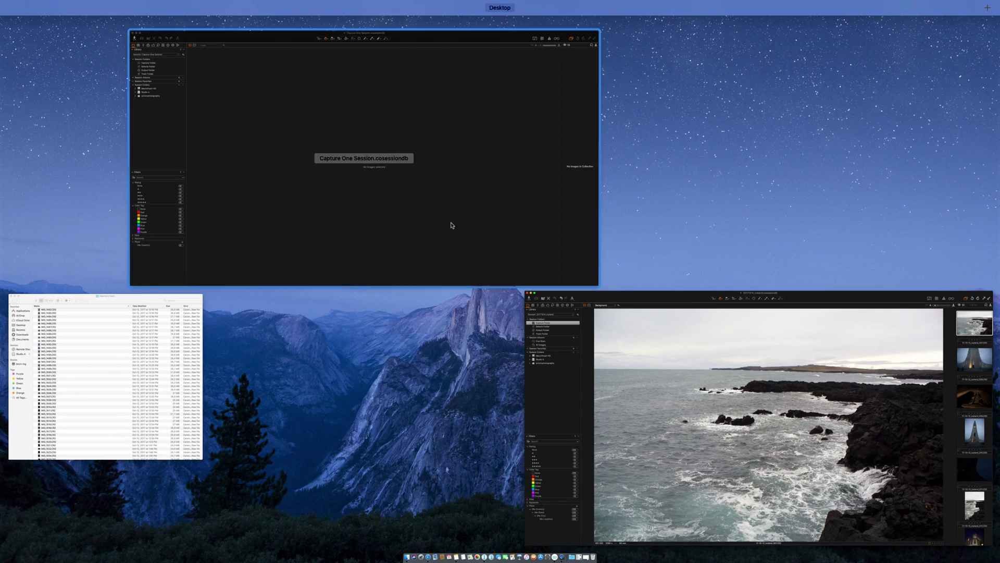
left_click(957, 49)
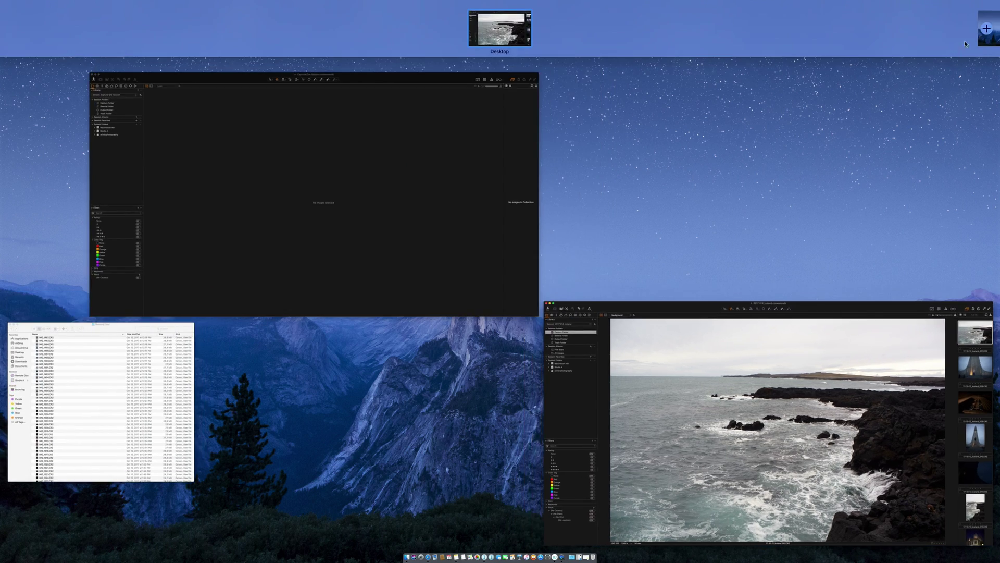
mouse_move(973, 20)
left_click(573, 240)
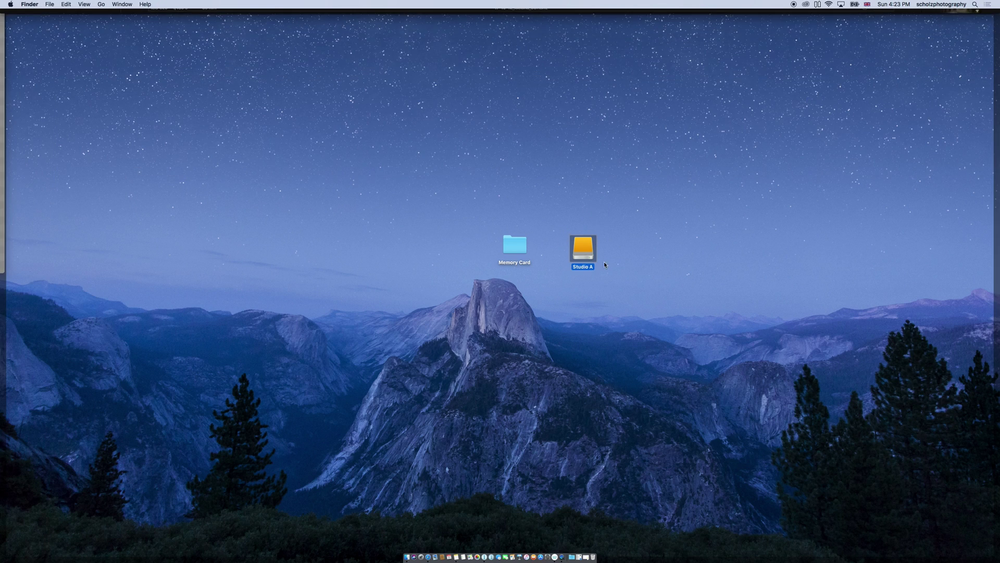
left_click(514, 246)
left_click(595, 258)
double_click(583, 252)
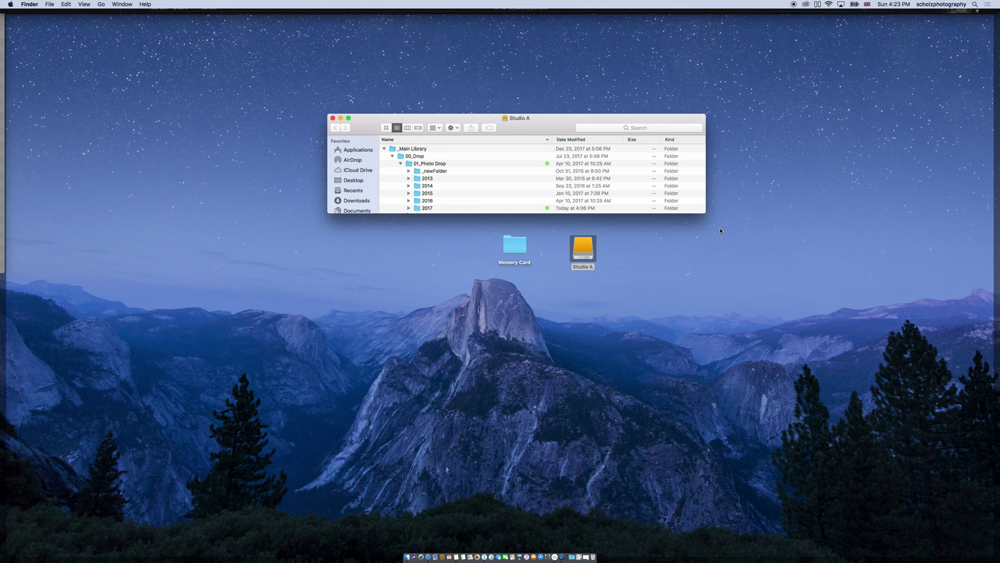
Enlarge the Studio A window and open the 20171014_Iceland session folder inside 01_Photo Drop's 2017 folder.
left_click_drag(706, 213, 716, 286)
left_click(437, 164)
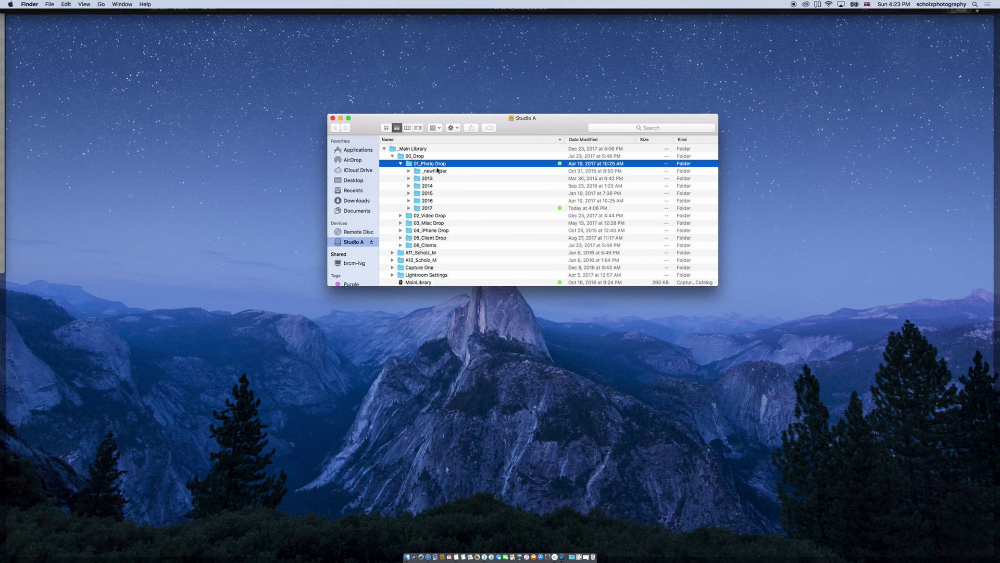
double_click(435, 211)
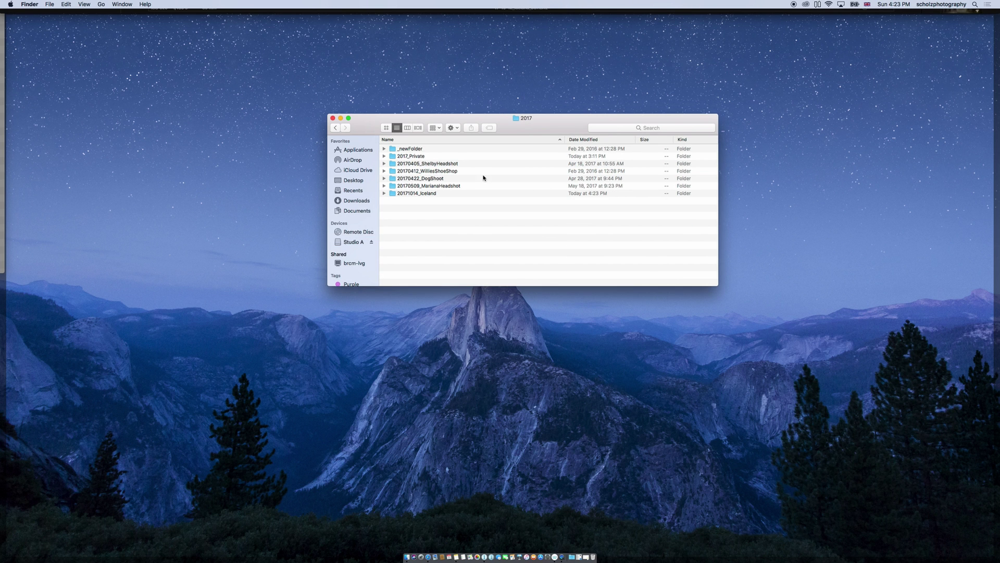
left_click(432, 194)
double_click(433, 194)
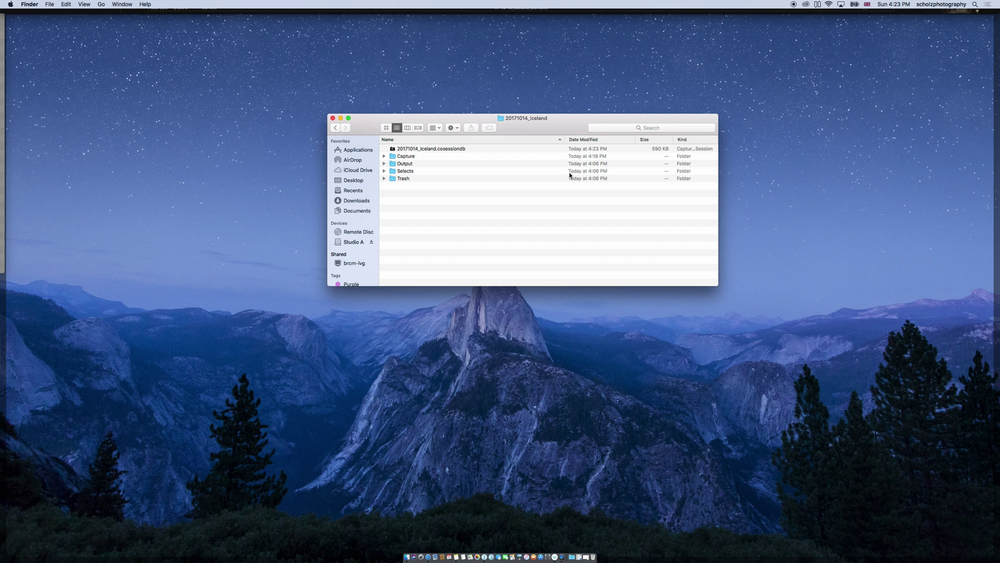
Show the session folder in column view, widen and reposition the window, and list the files in the Capture folder.
left_click(408, 127)
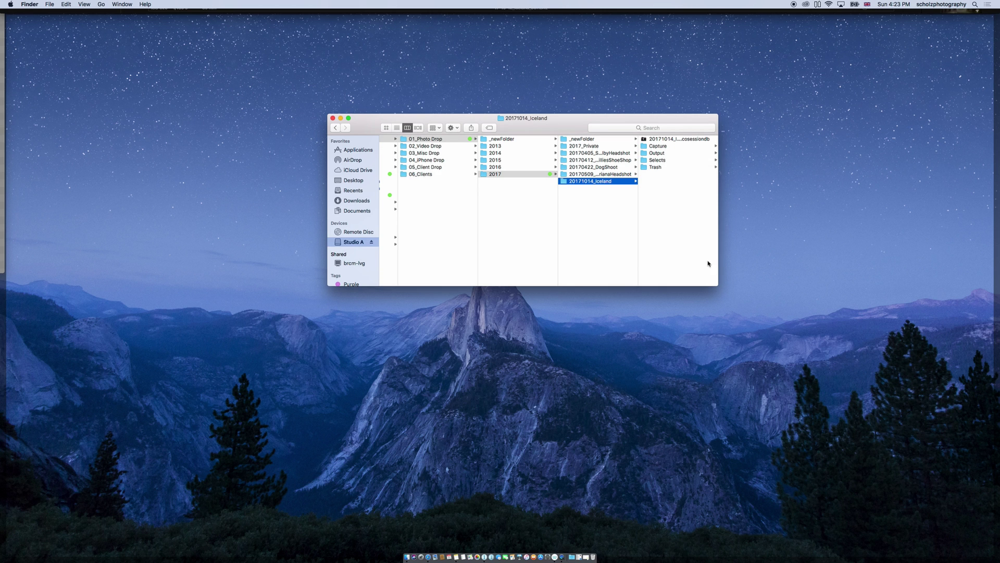
left_click_drag(651, 120, 499, 129)
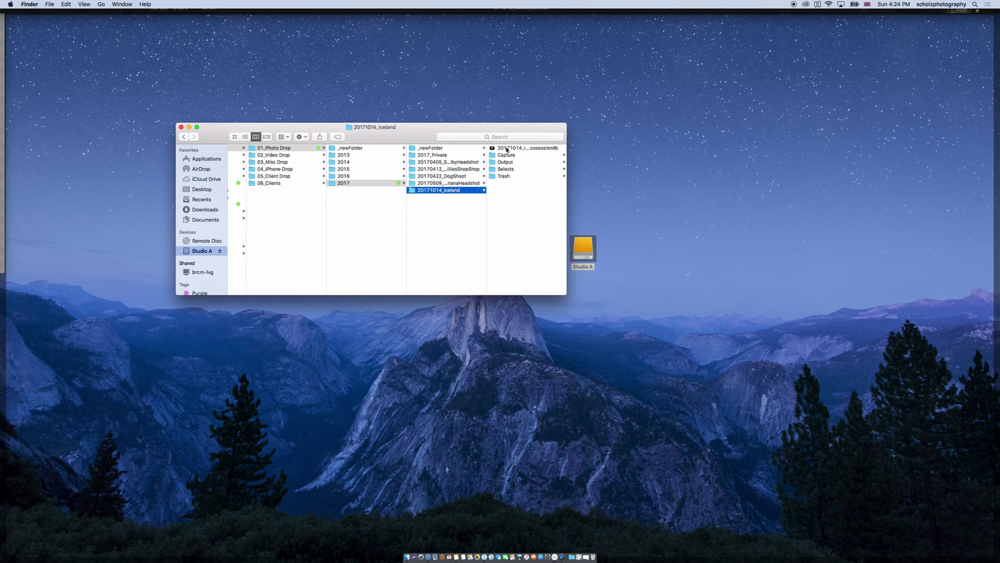
left_click_drag(567, 272, 719, 263)
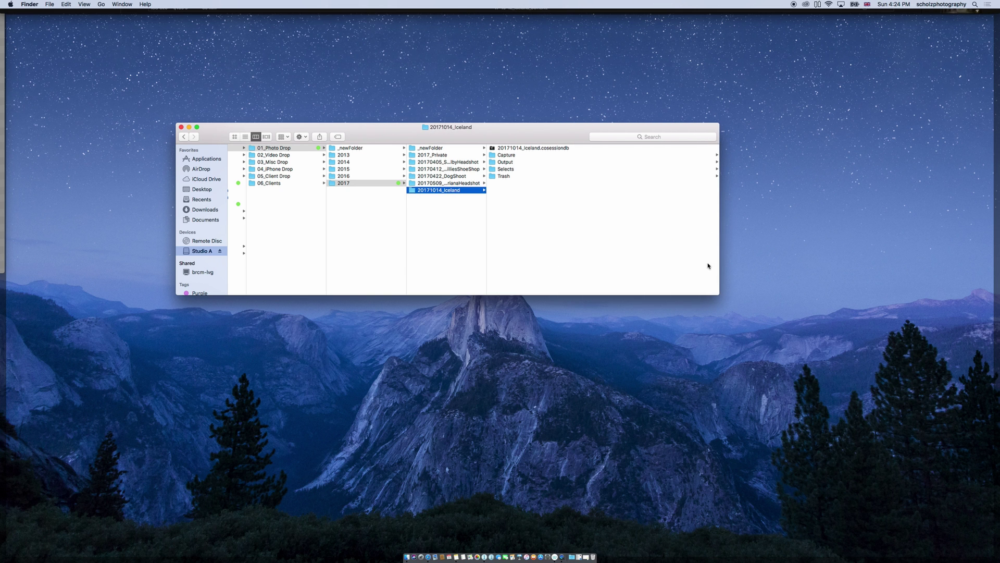
left_click(513, 155)
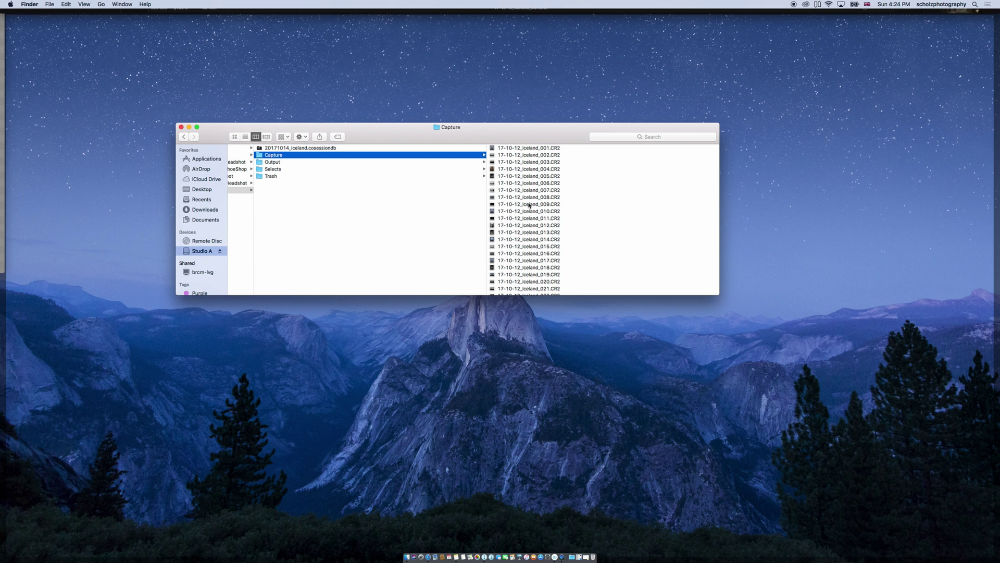
mouse_move(556, 129)
left_mouse_down()
mouse_move(583, 129)
mouse_move(548, 126)
left_mouse_up()
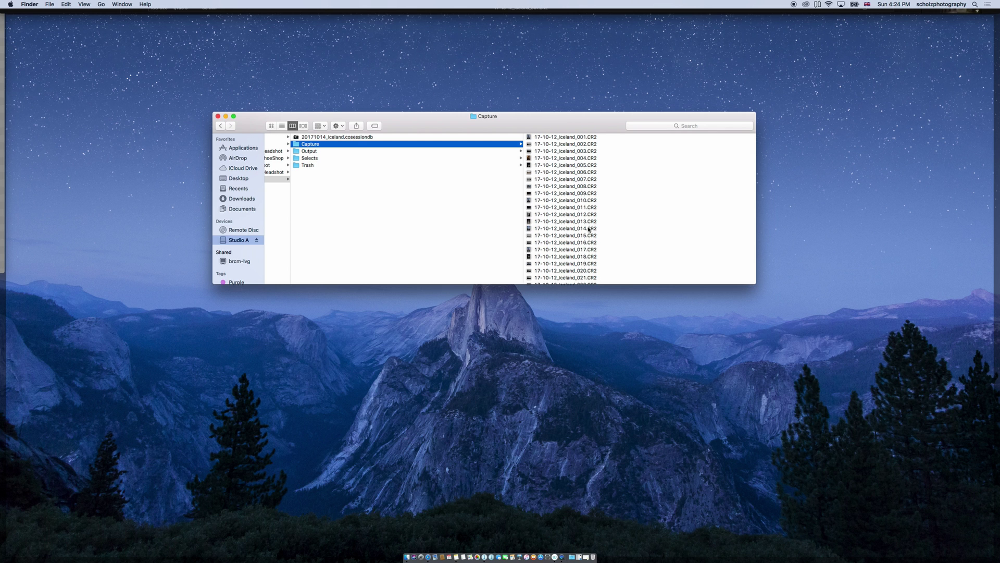
left_click_drag(563, 126, 560, 112)
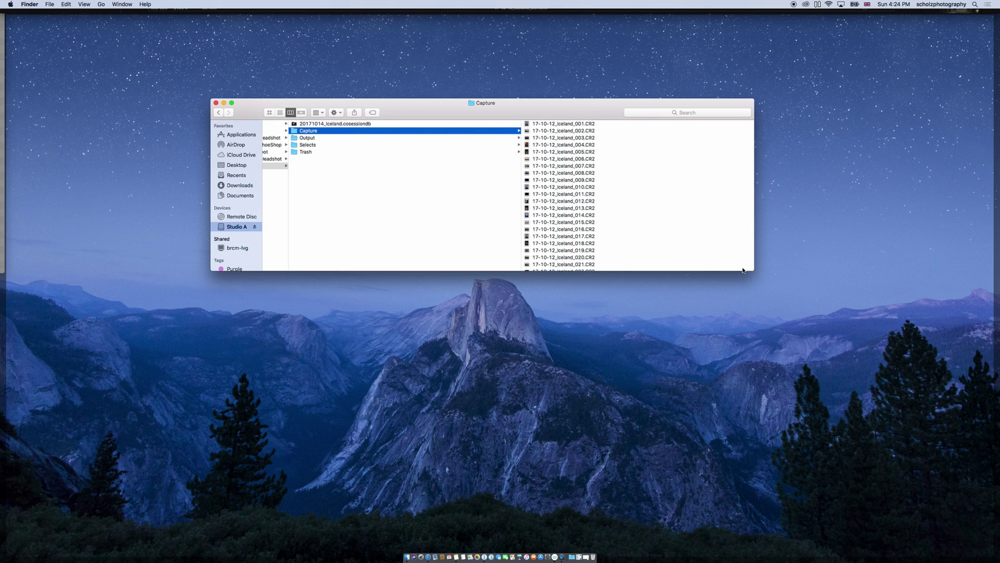